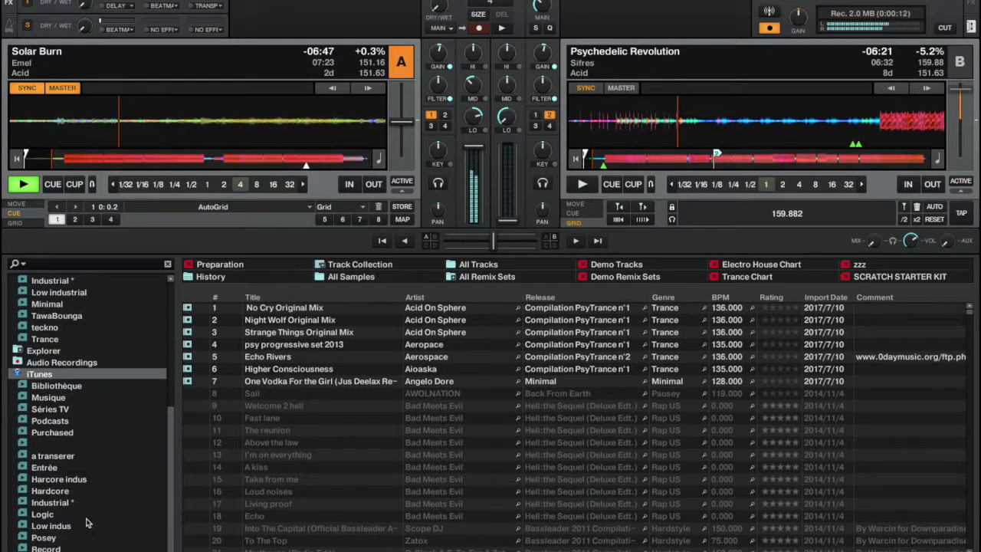
Browse the Tawwwa playlist for a track, sort it by title, and open the Entrée playlist.
{"action": "left_click", "coordinate": [47, 537]}
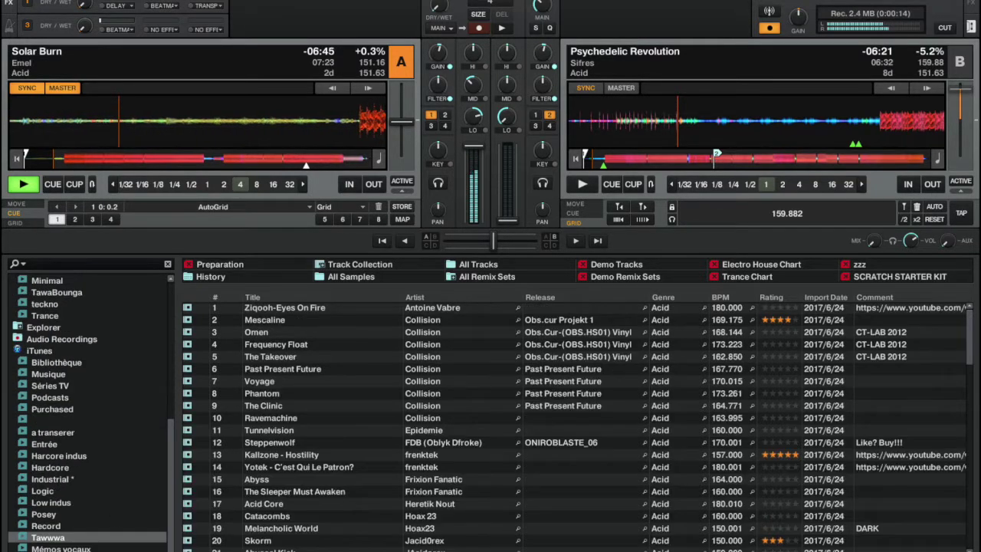
{"action": "scroll", "coordinate": [299, 496], "scroll_direction": "down", "scroll_amount": 10}
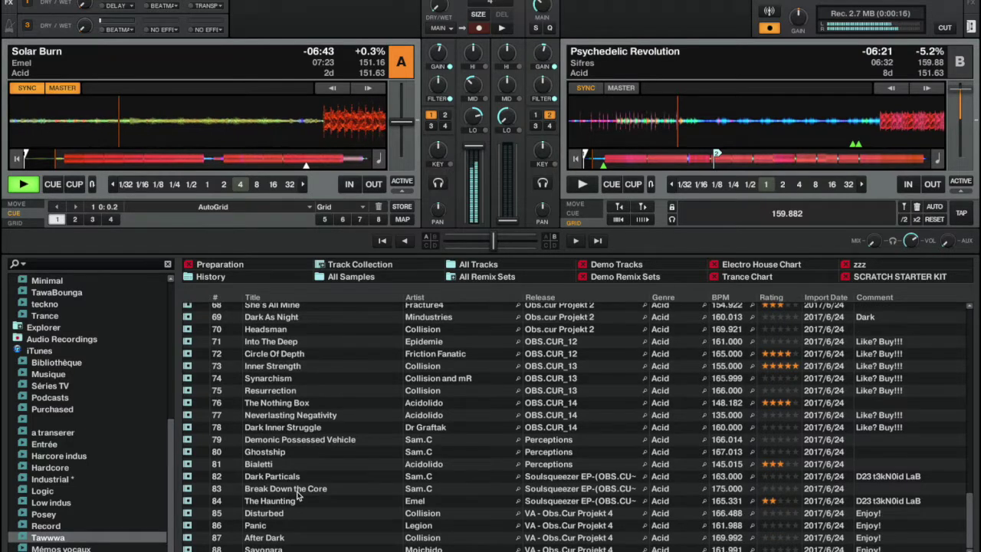
{"action": "scroll", "coordinate": [306, 429], "scroll_direction": "up", "scroll_amount": 15}
{"action": "left_click", "coordinate": [261, 298]}
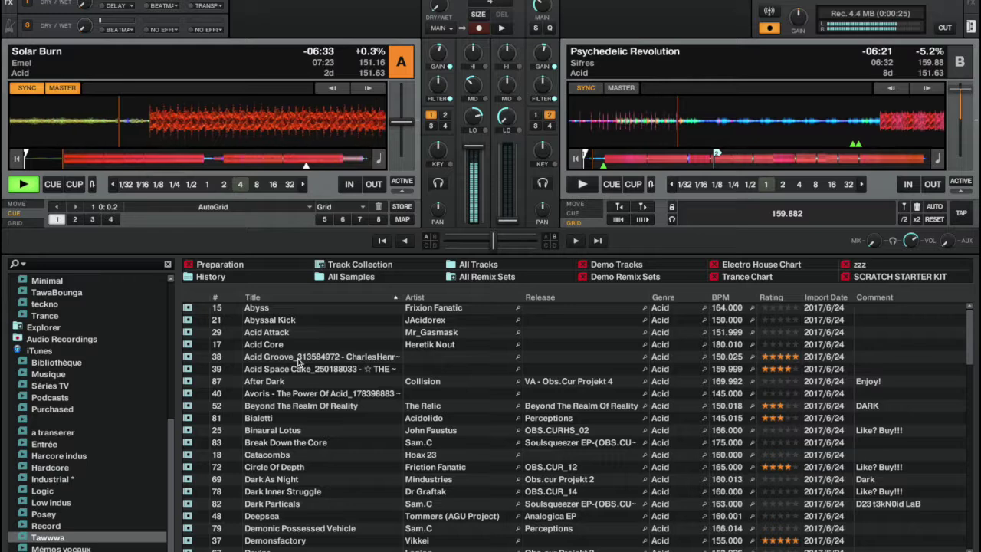
{"action": "left_click", "coordinate": [65, 443]}
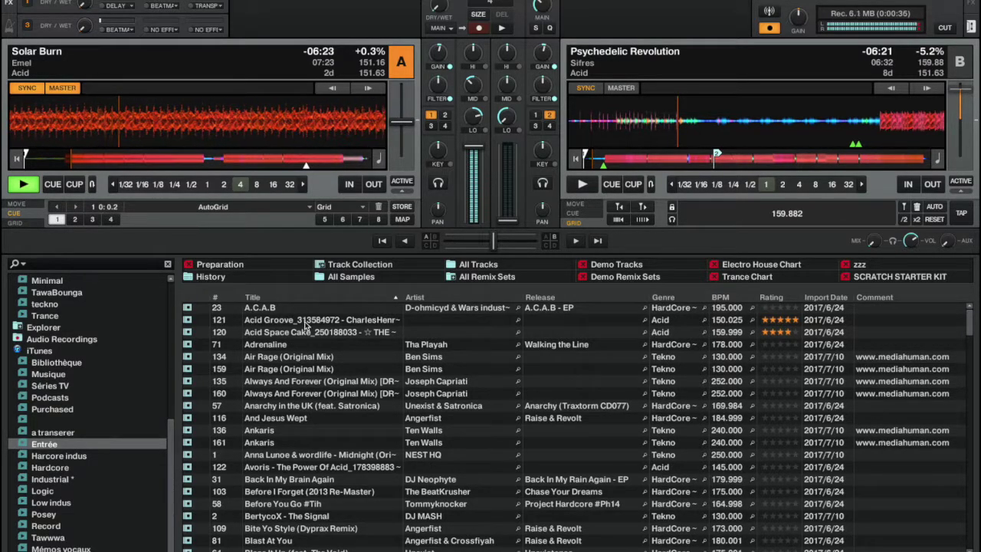
Open the TawaBounga playlist and load The Nothing Box into deck B.
{"action": "left_click", "coordinate": [61, 295]}
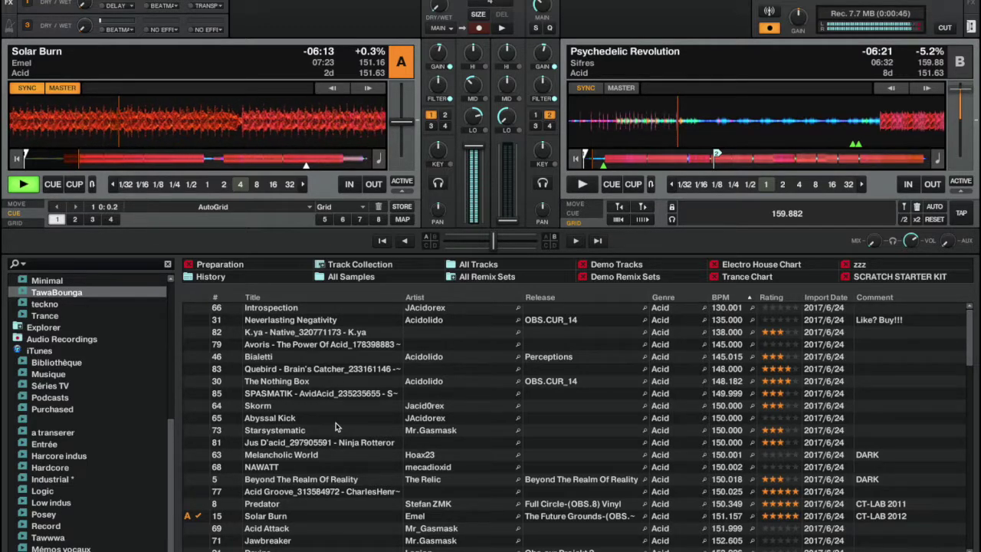
{"action": "left_click", "coordinate": [305, 381]}
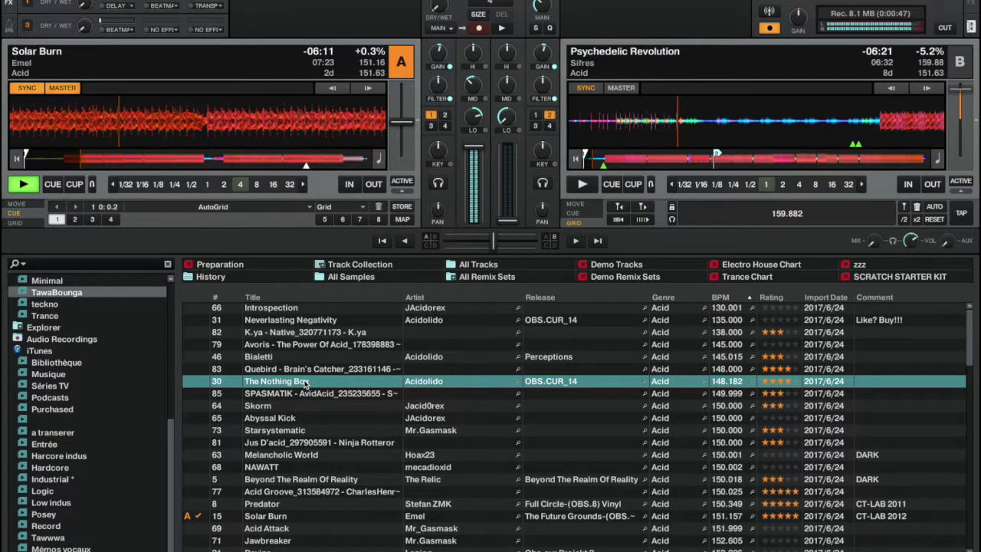
{"action": "double_click", "coordinate": [305, 382]}
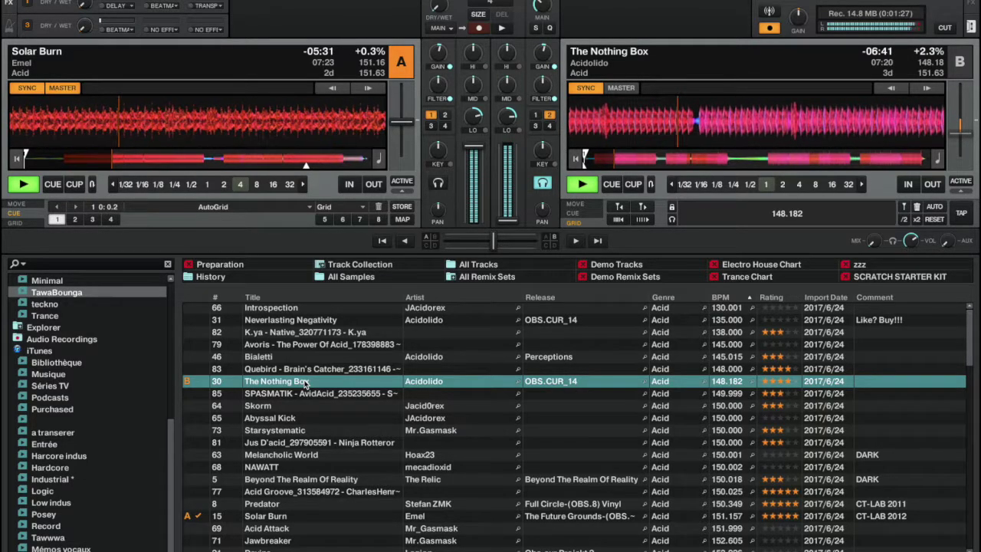
Replace the track on deck B with SPASMATIK - AvidAcid from the TawaBounga playlist.
{"action": "key", "text": "Up"}
{"action": "key", "text": "Down"}
{"action": "key", "text": "Down"}
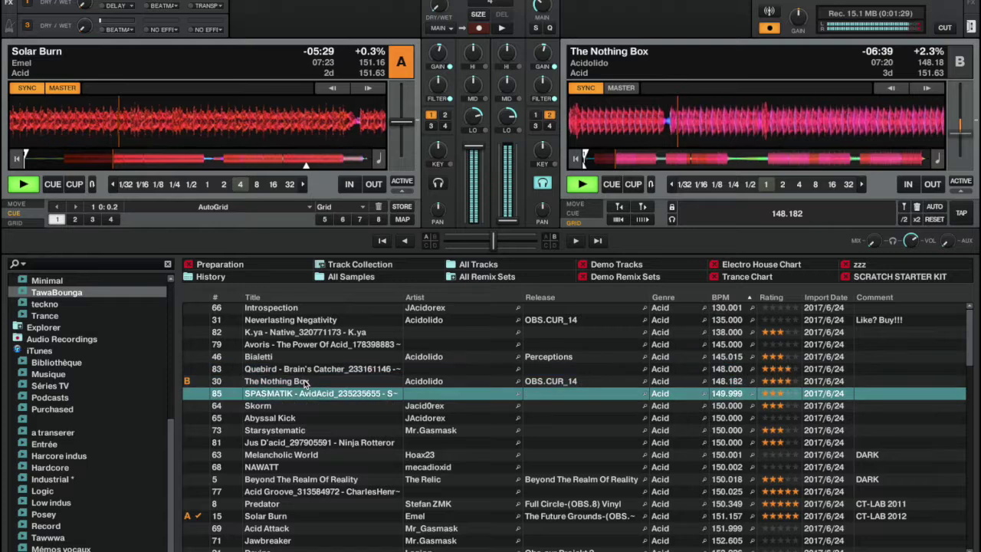
{"action": "key", "text": "ctrl+Right"}
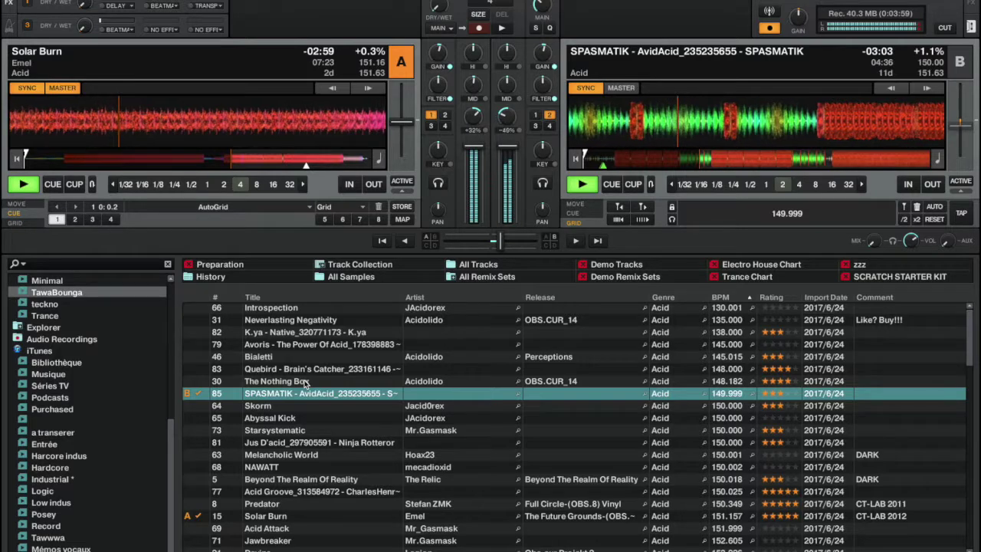
Loop Solar Burn on deck A at 8 beats, shortening the loop to 4, 2 and 1 beats.
{"action": "key", "text": "8"}
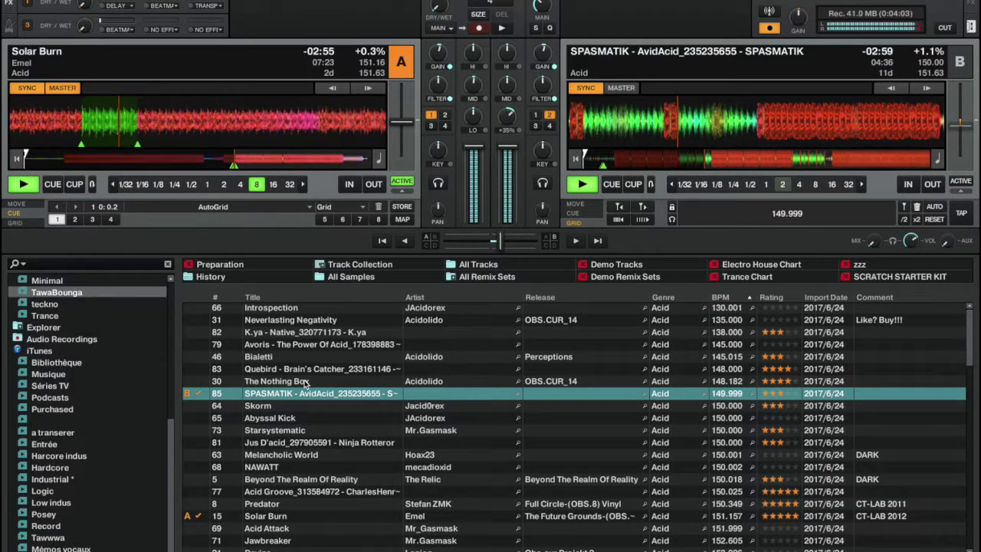
{"action": "key", "text": "4"}
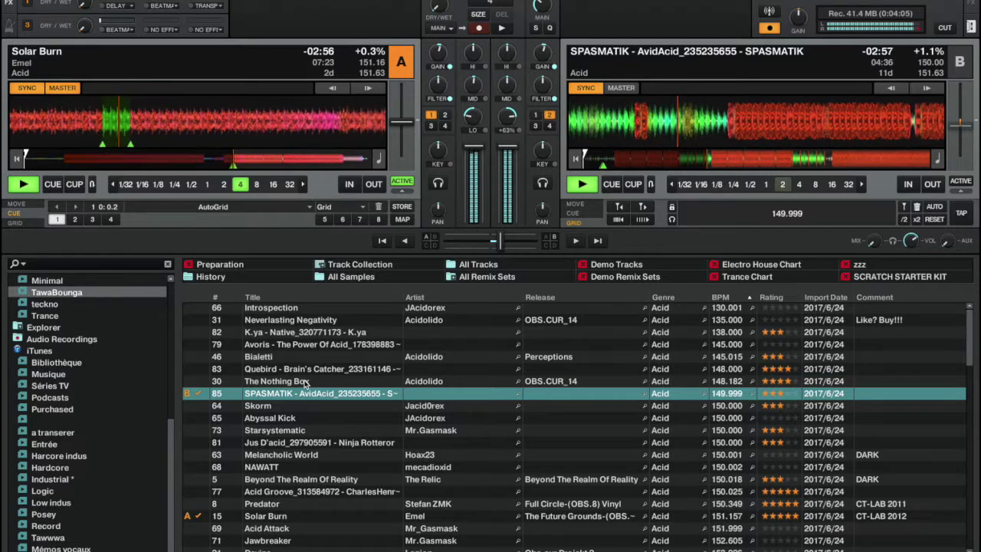
{"action": "key", "text": "2"}
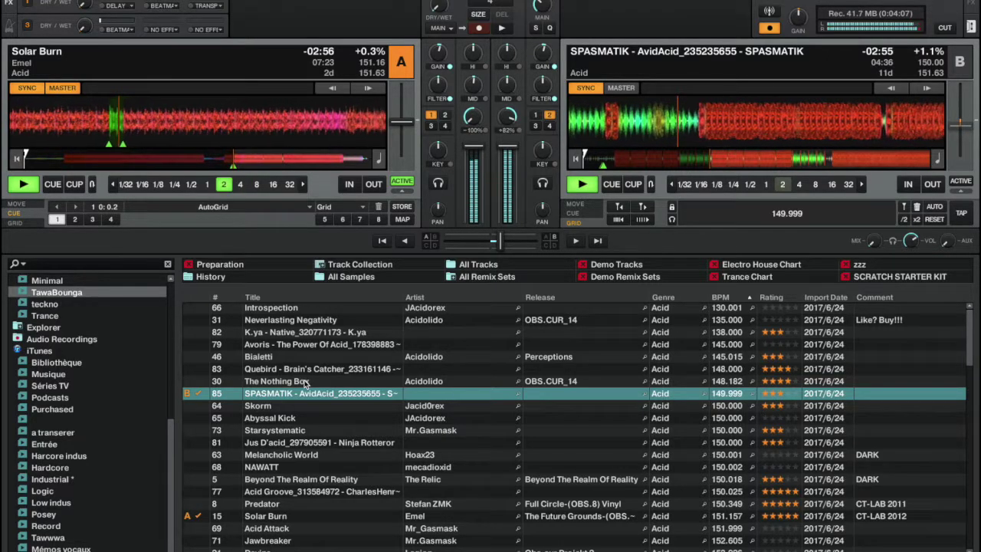
{"action": "key", "text": "1"}
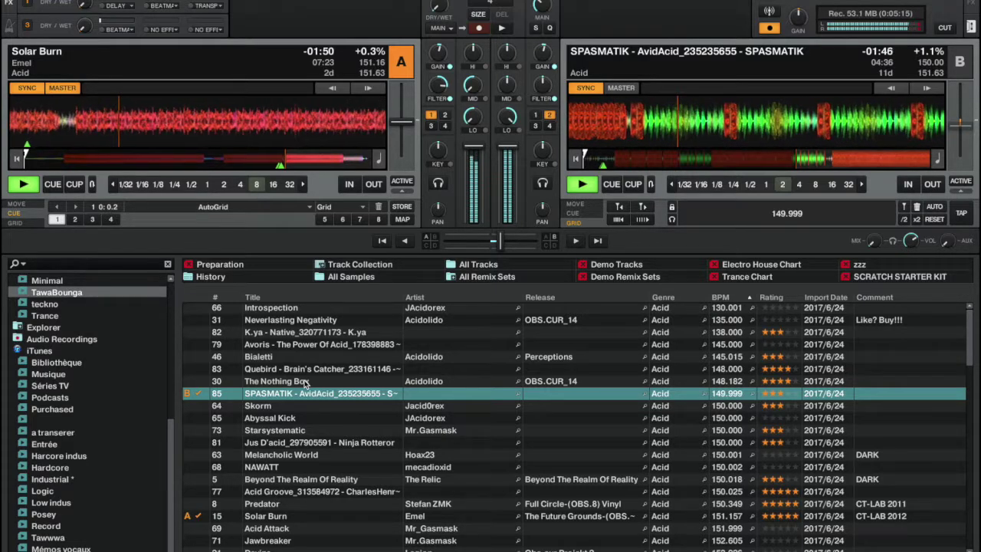
Set another 8-beat loop on Solar Burn in deck A and shorten it to 4 beats.
{"action": "key", "text": "l"}
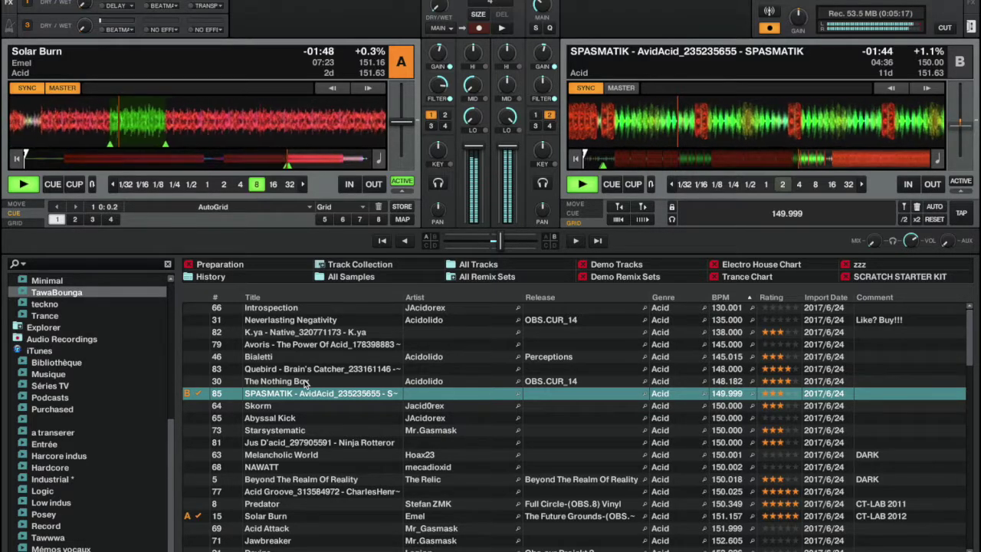
{"action": "key", "text": "4"}
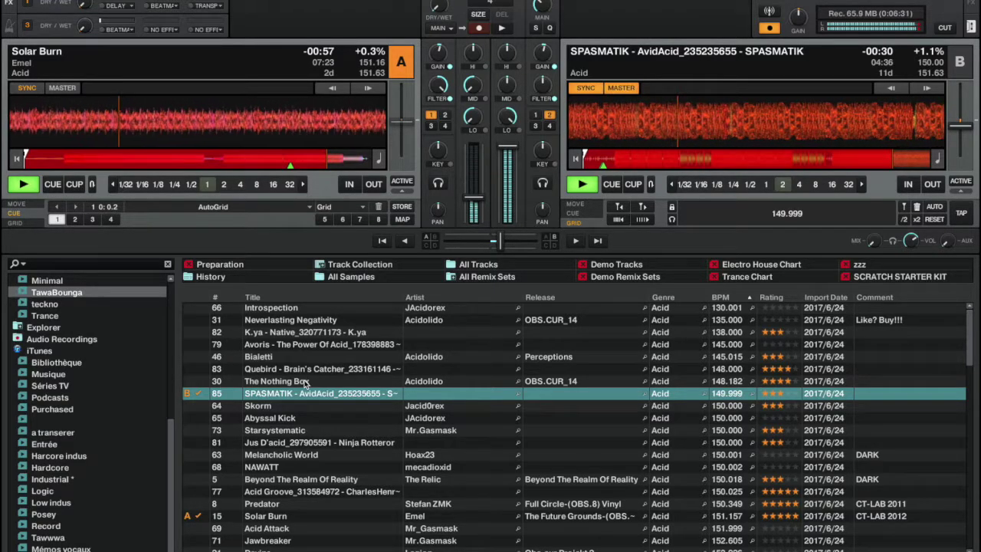
Load Melancholic World into deck A and turn on headphone monitoring for that deck.
{"action": "key", "text": "Down"}
{"action": "key", "text": "Down"}
{"action": "key", "text": "Down"}
{"action": "key", "text": "Down"}
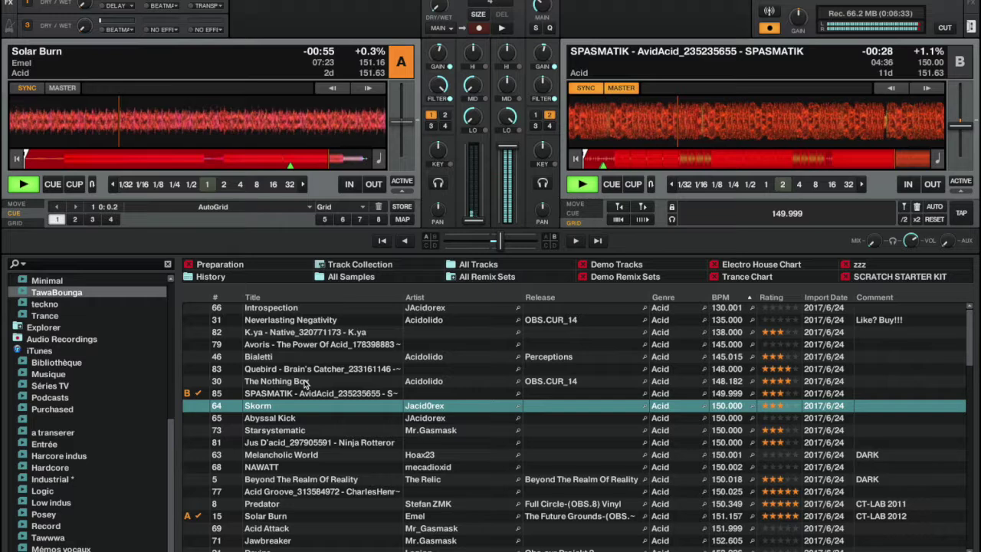
{"action": "key", "text": "Down"}
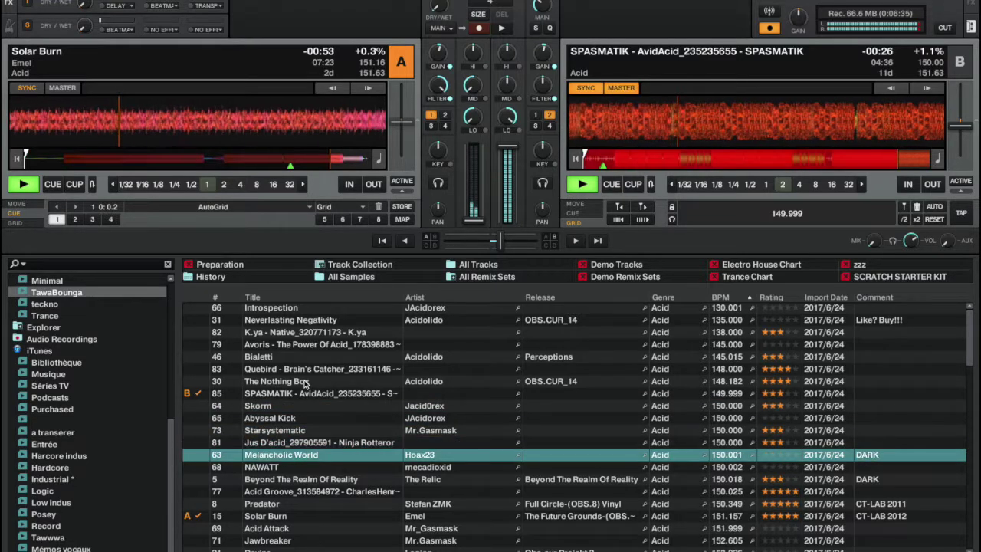
{"action": "key", "text": "ctrl+Left"}
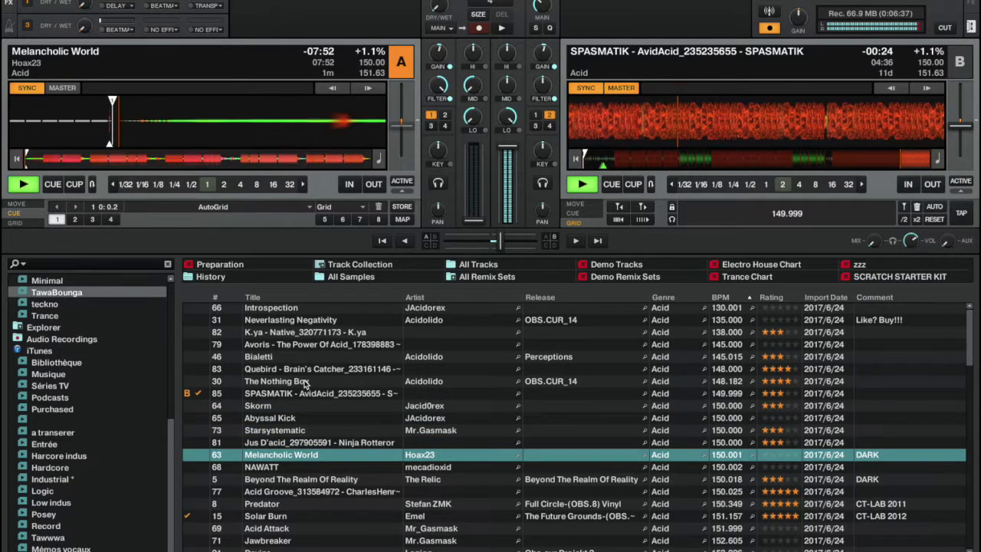
{"action": "key", "text": "h"}
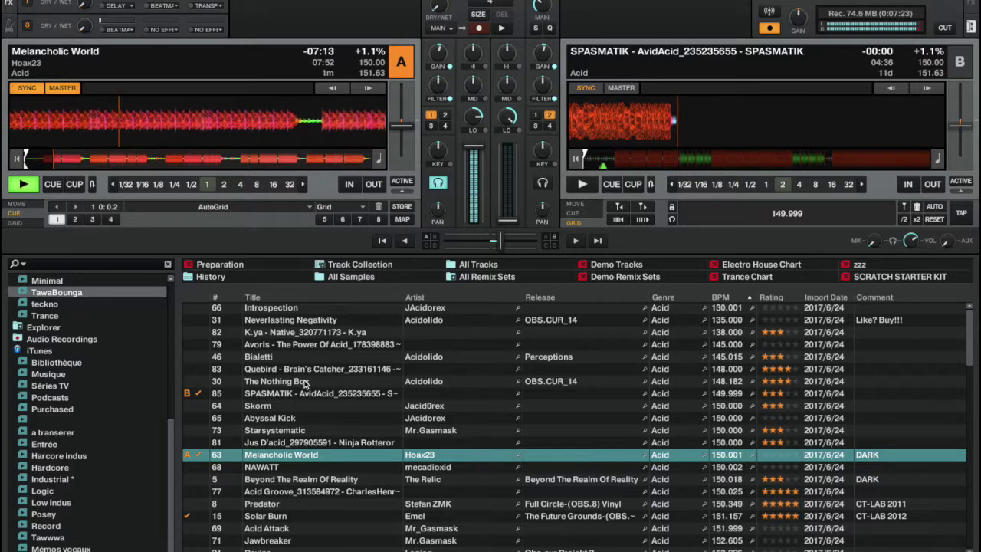
Sort the playlist by artist, then load Psychedelic Revolution into deck B and start it playing.
{"action": "left_click", "coordinate": [418, 299]}
{"action": "scroll", "coordinate": [408, 462], "scroll_direction": "down", "scroll_amount": 10}
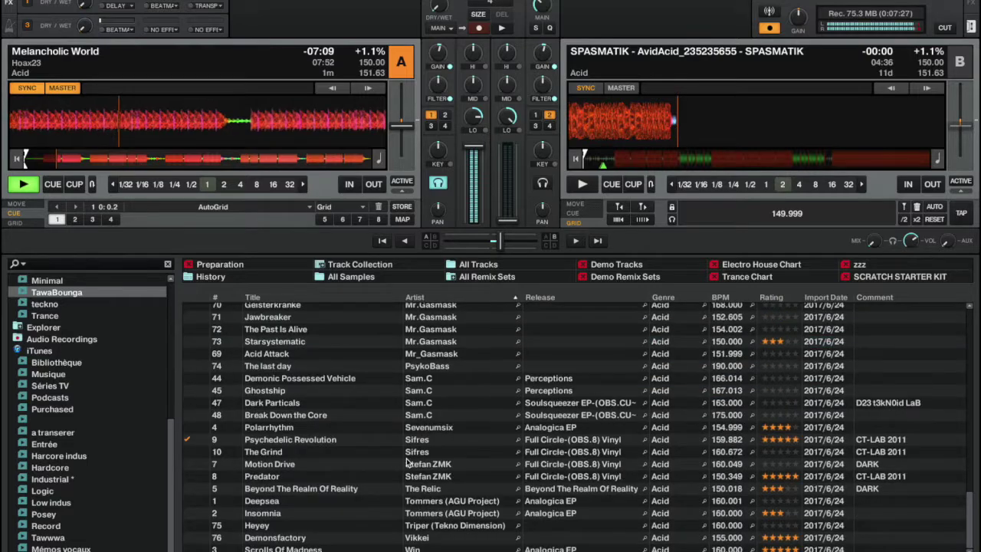
{"action": "left_click", "coordinate": [332, 454]}
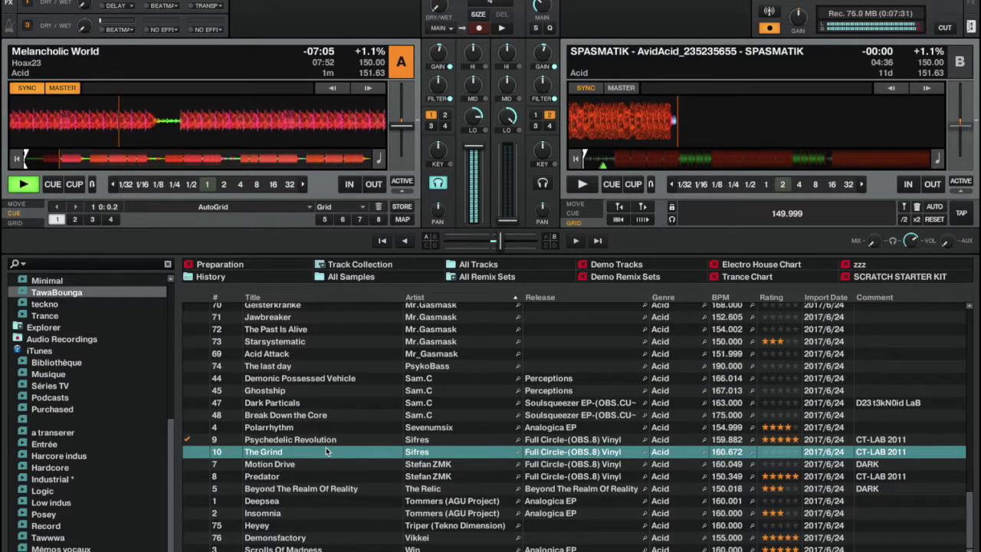
{"action": "left_click", "coordinate": [326, 442]}
{"action": "key", "text": "ctrl+Right"}
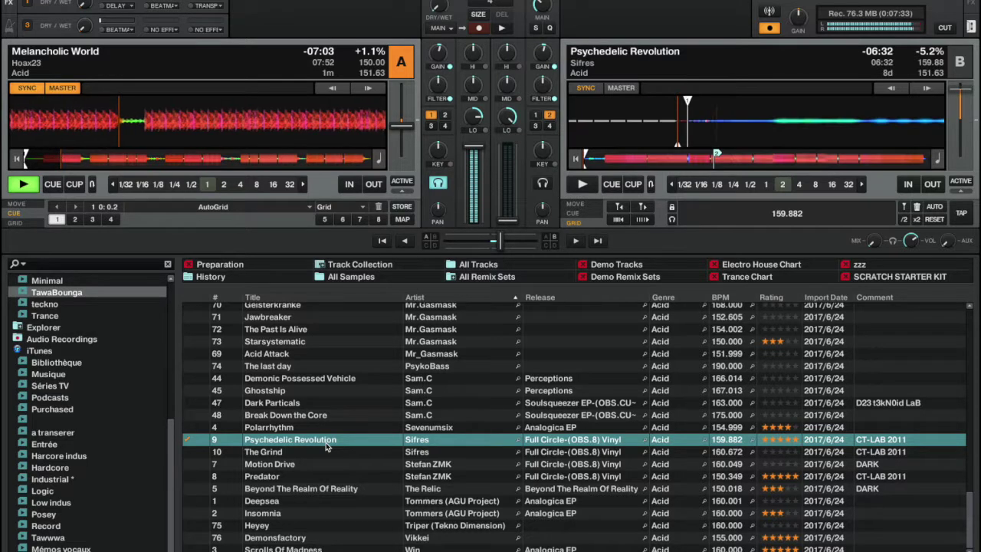
{"action": "key", "text": "space"}
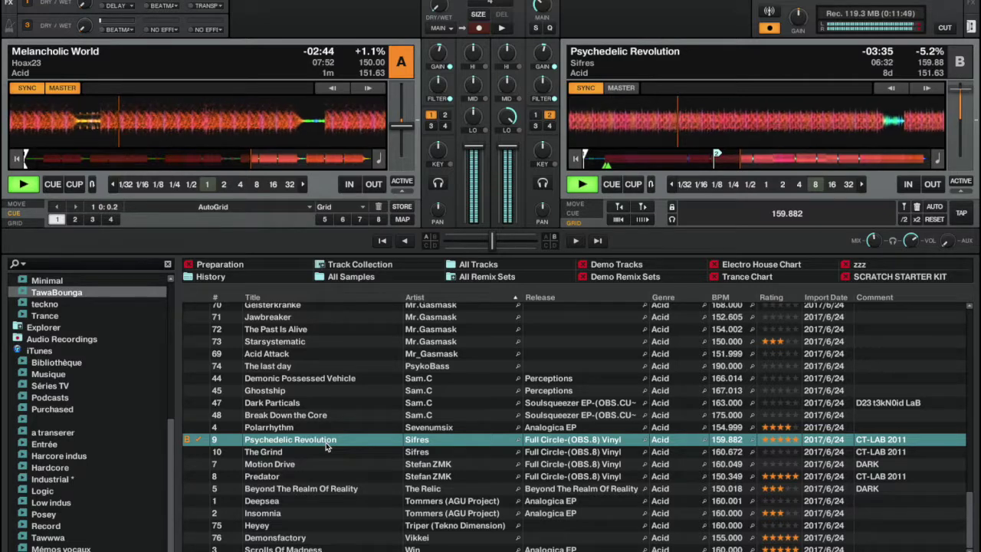
Loop Melancholic World on deck A at 8 beats, shortening the loop to 4, 2 and 1 beats.
{"action": "key", "text": "8"}
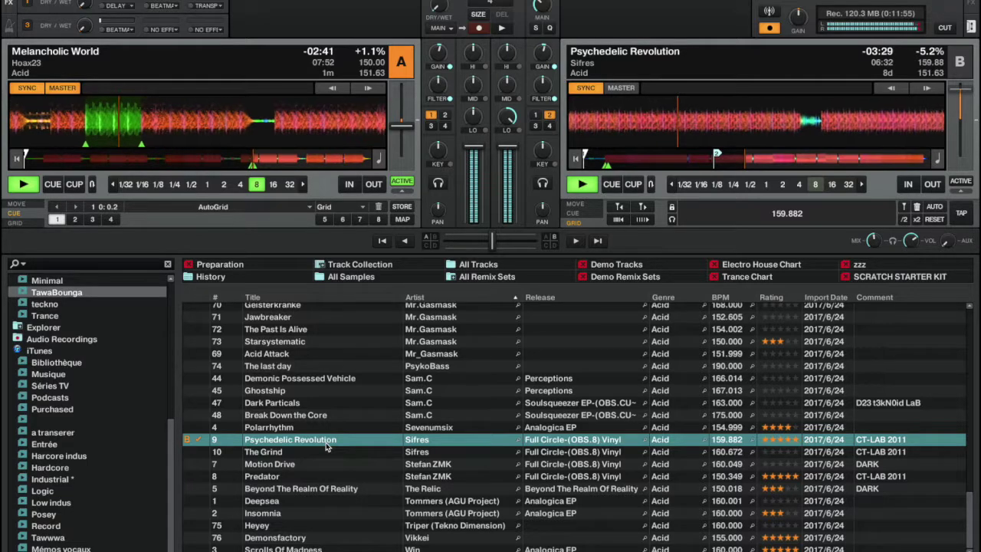
{"action": "key", "text": "Down"}
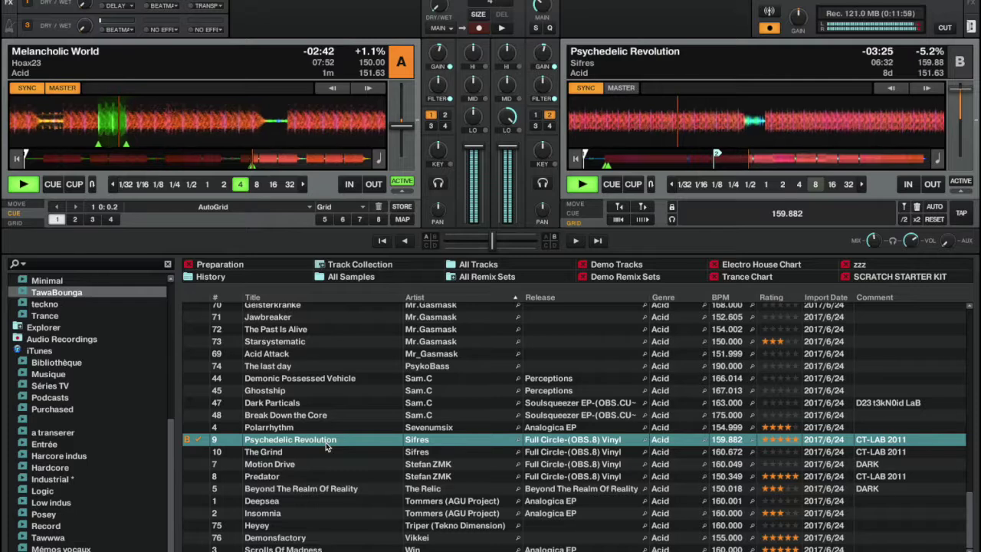
{"action": "key", "text": "Left"}
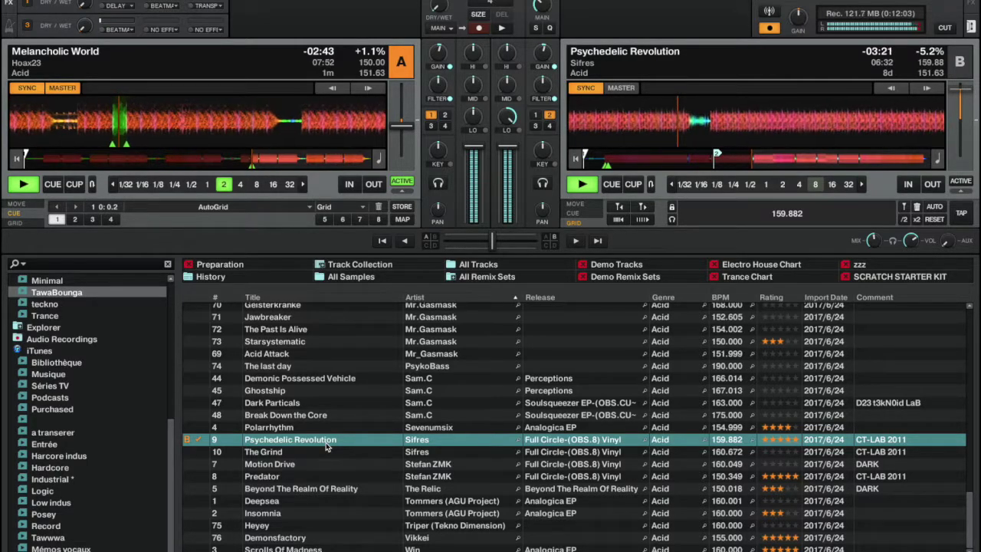
{"action": "key", "text": "Left"}
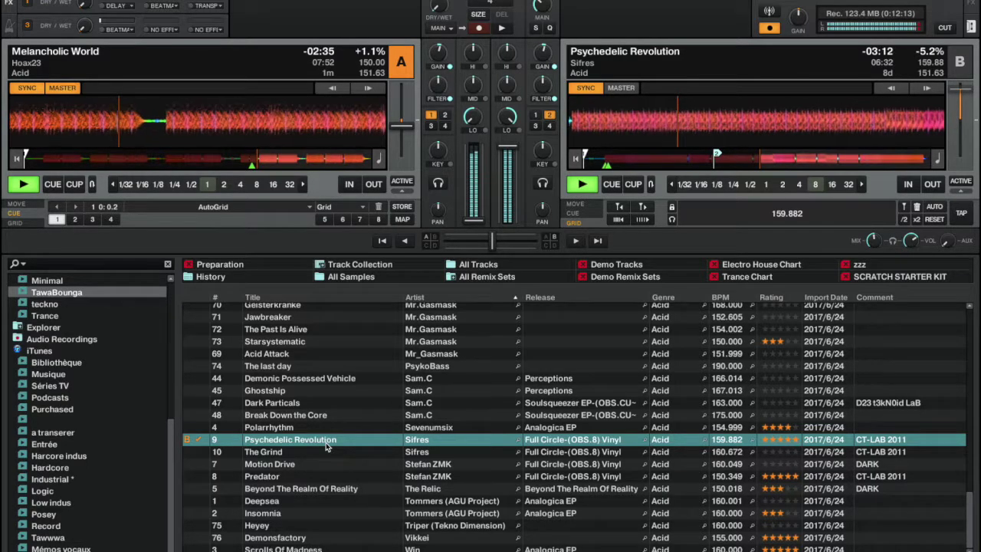
Load The Grind into deck A and preview it through the headphones, skipping ahead in the track.
{"action": "key", "text": "Down"}
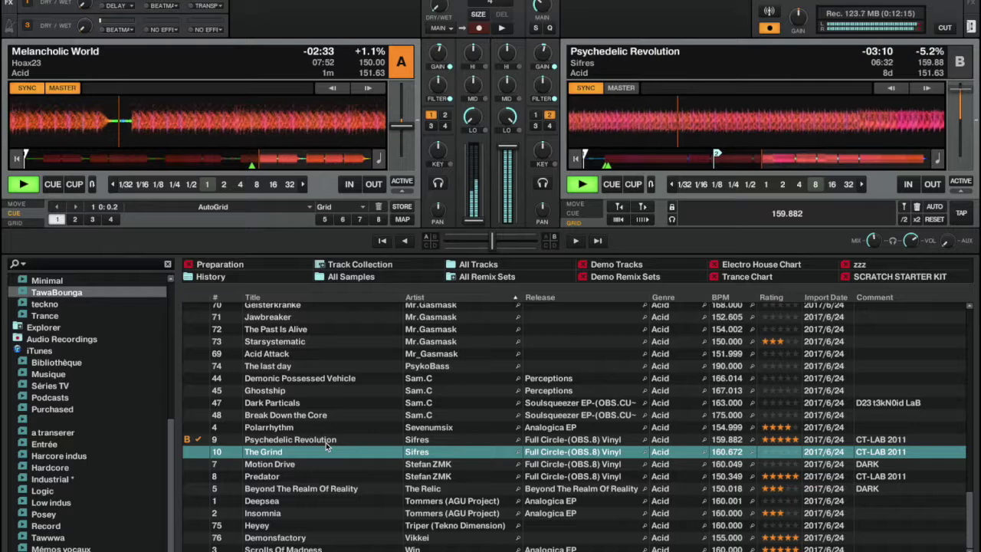
{"action": "key", "text": "ctrl+Left"}
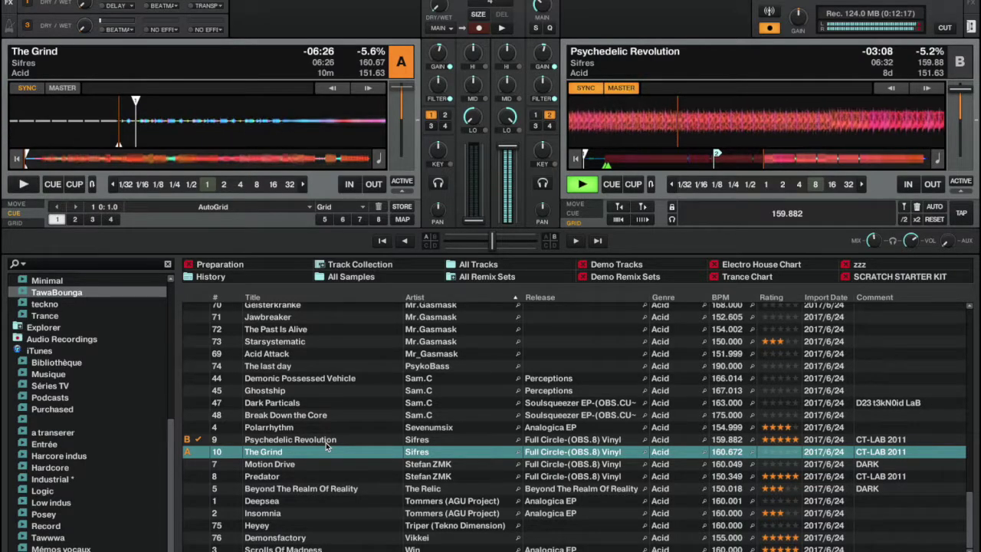
{"action": "key", "text": "h"}
{"action": "key", "text": "g"}
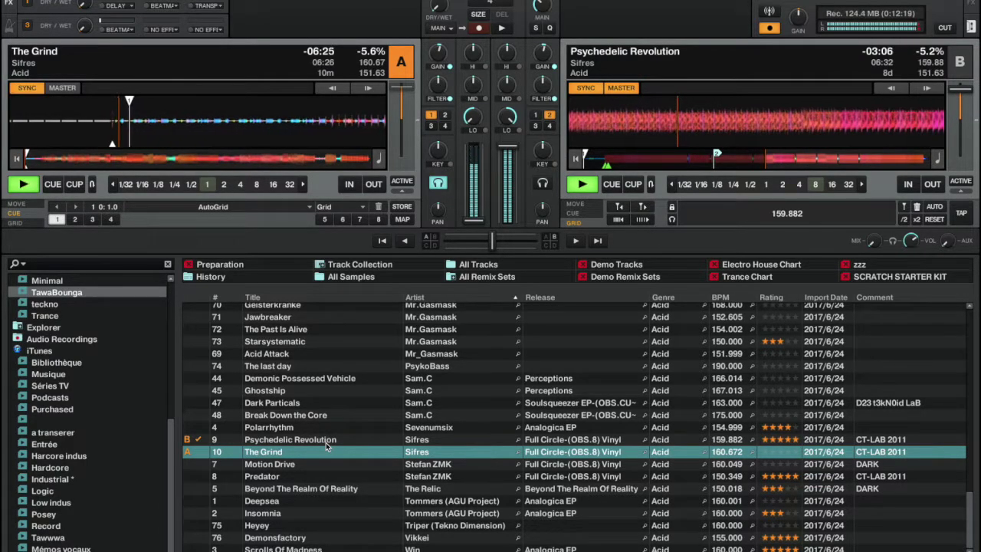
{"action": "key", "text": "Right"}
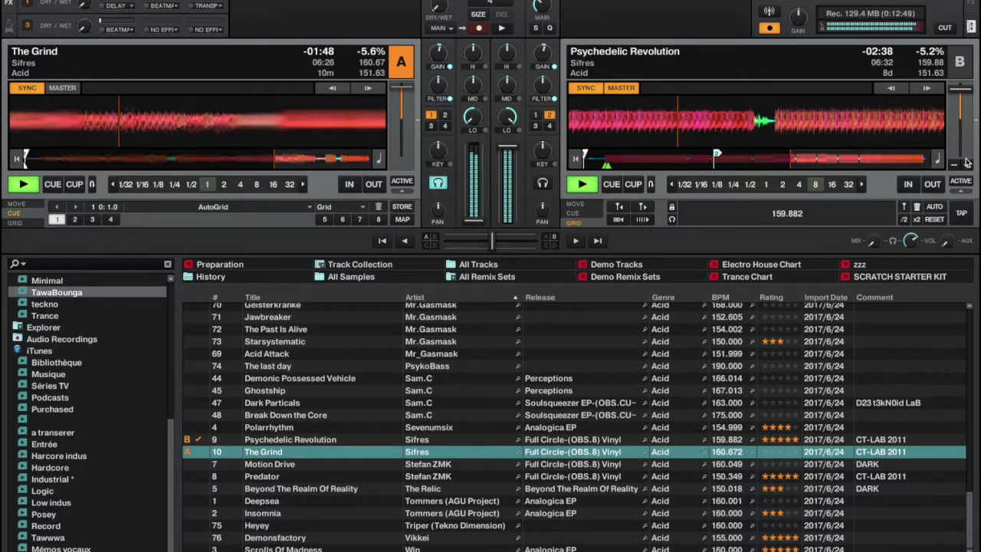
Rate The Grind one star and load Motion Drive into deck A.
{"action": "left_click", "coordinate": [767, 454]}
{"action": "left_click", "coordinate": [586, 464]}
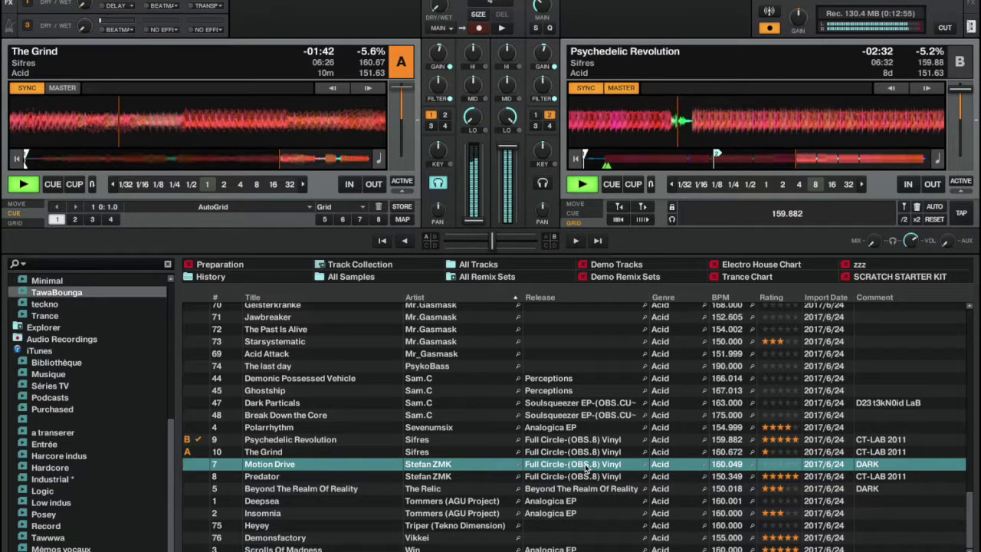
{"action": "double_click", "coordinate": [586, 464]}
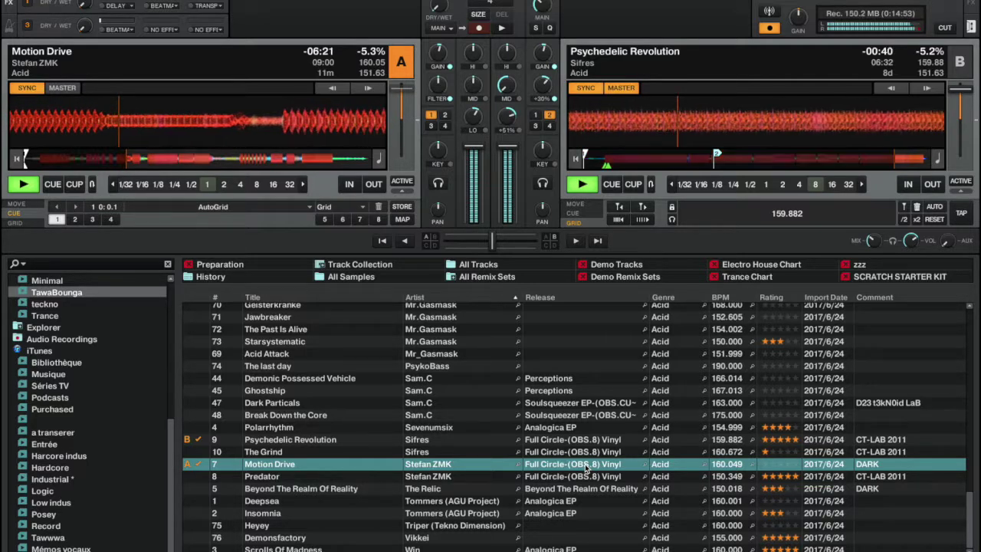
Loop Psychedelic Revolution on deck B at 8 beats and shorten the loop to 4 beats.
{"action": "key", "text": "l"}
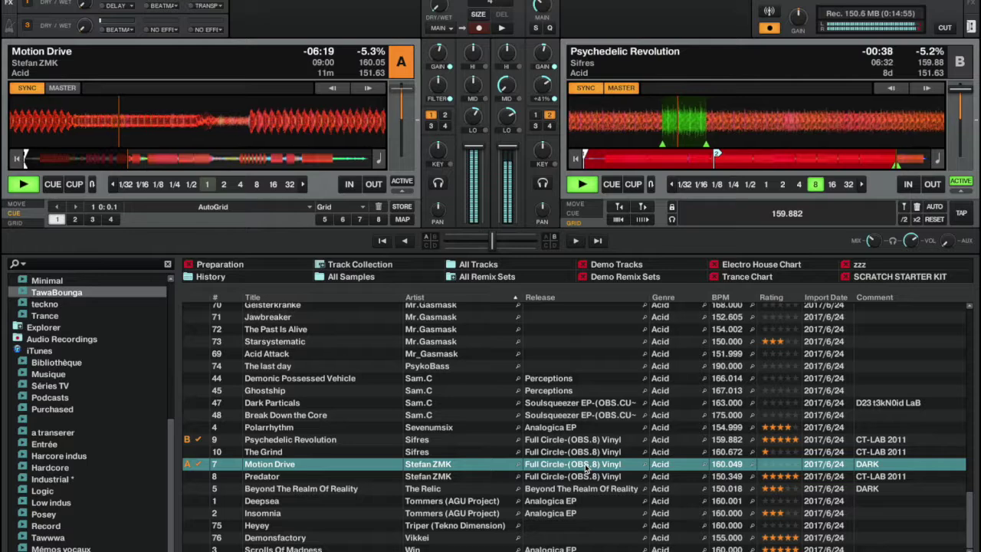
{"action": "key", "text": "minus"}
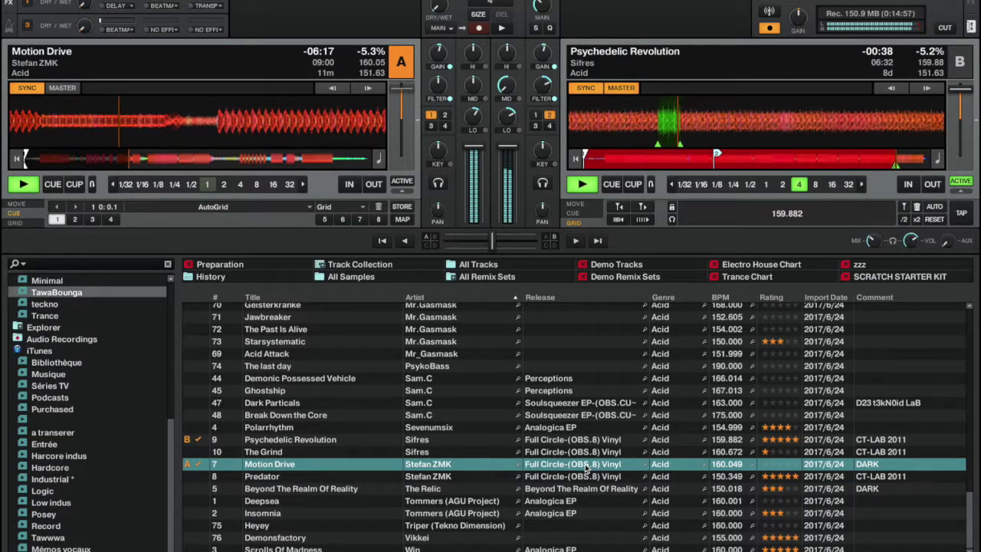
Shorten the Psychedelic Revolution loop on deck B to 2 beats and 1 beat, and stop the deck.
{"action": "key", "text": "minus"}
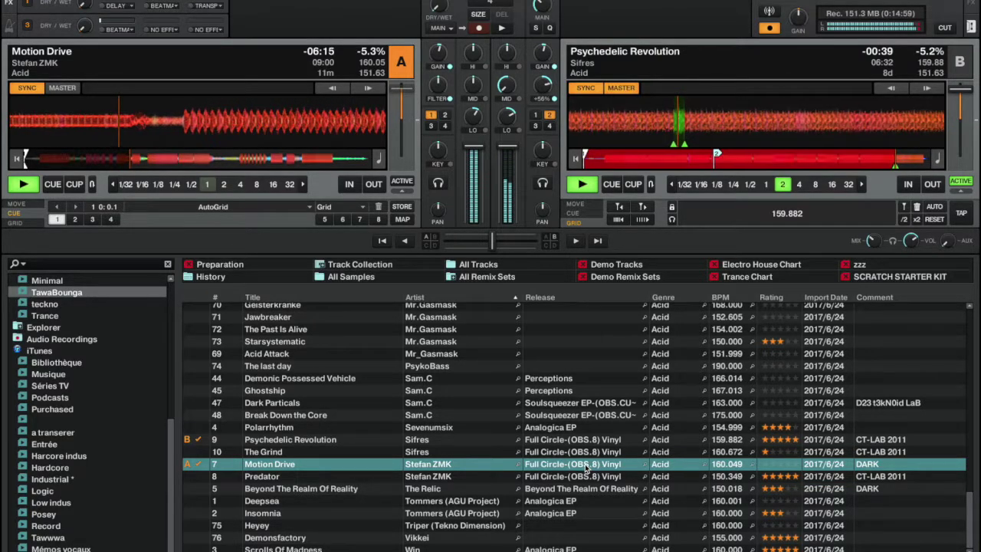
{"action": "key", "text": "minus"}
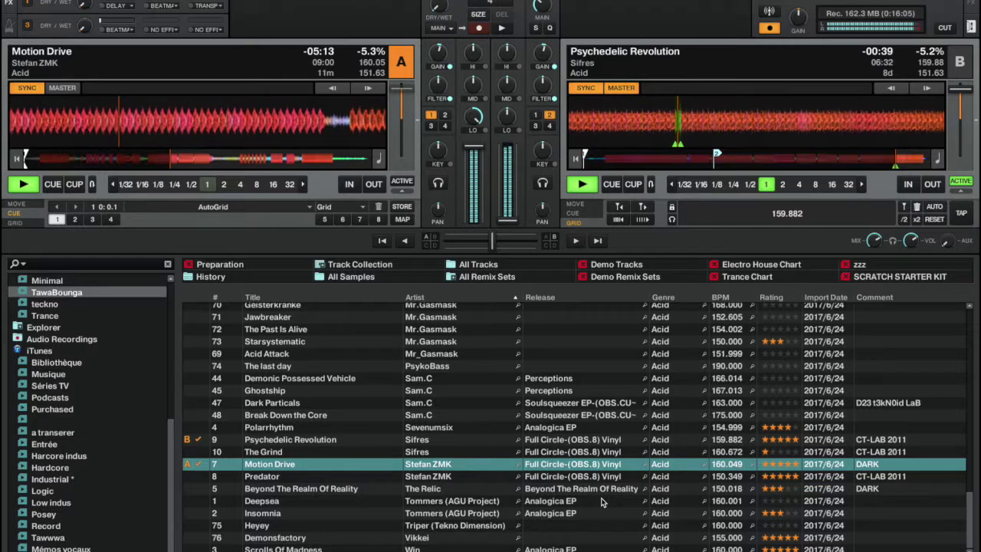
{"action": "key", "text": "space"}
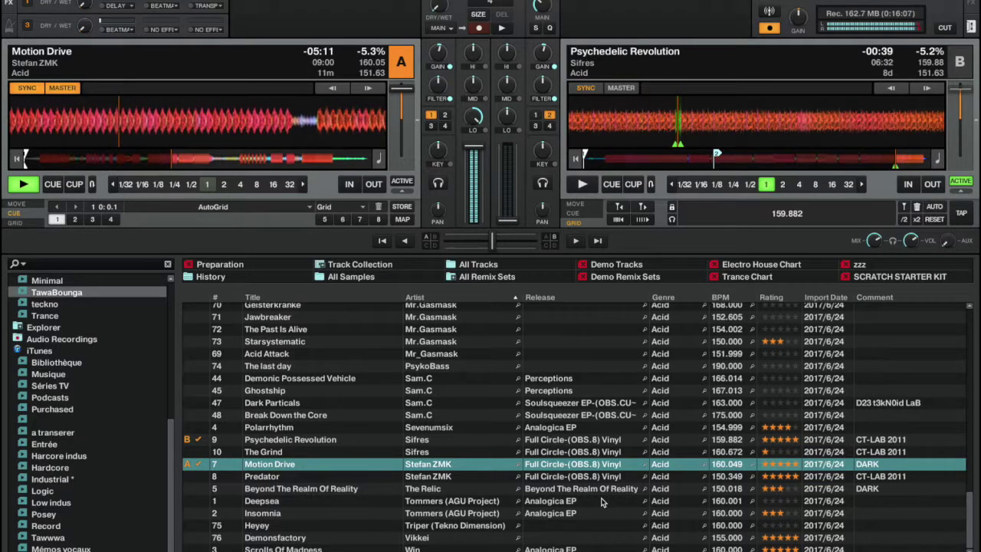
Load Deepsea into deck B, start playing it and preview it through the headphones.
{"action": "key", "text": "Down"}
{"action": "key", "text": "Down"}
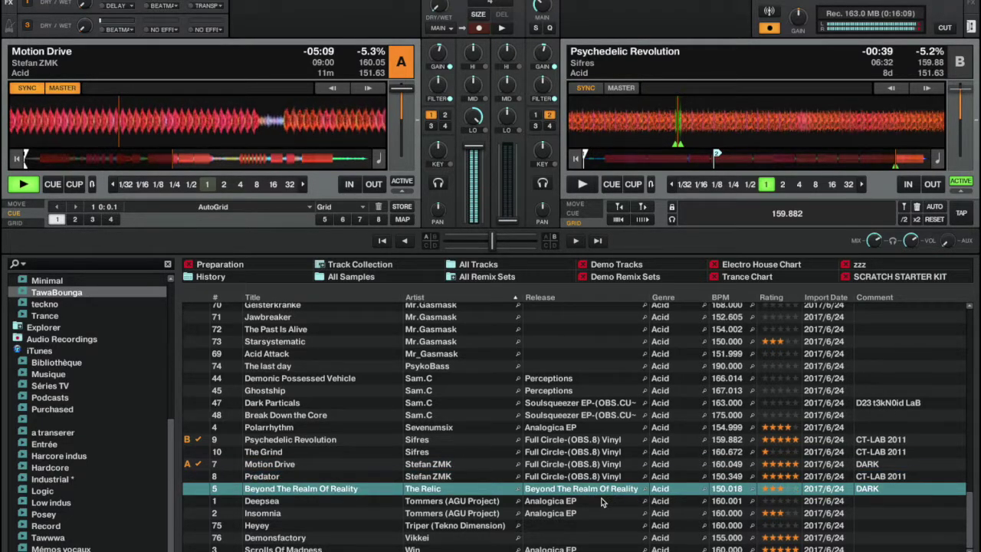
{"action": "key", "text": "Down"}
{"action": "key", "text": "ctrl+Right"}
{"action": "key", "text": "space"}
{"action": "key", "text": "h"}
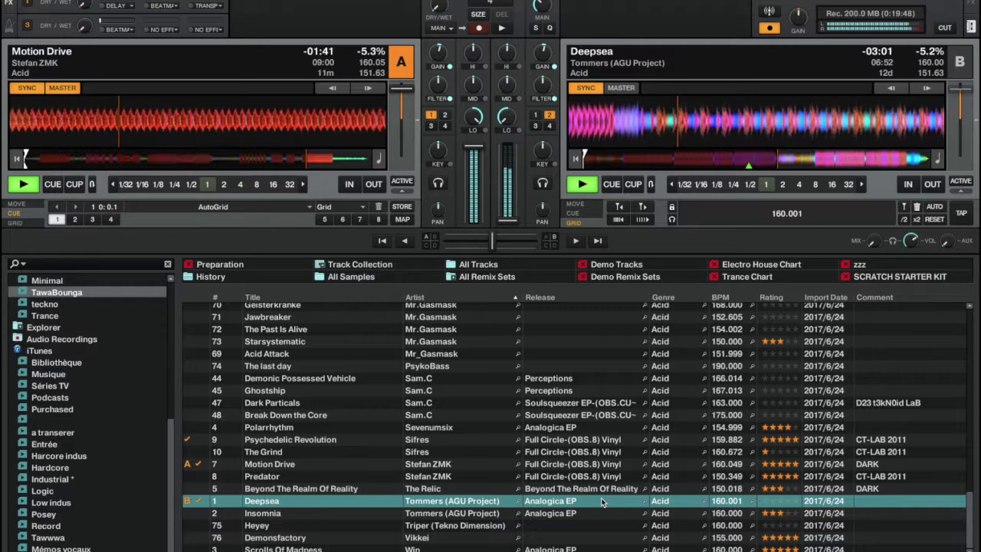
Loop Deepsea at 8 beats, release the loop while cueing in the headphones, and loop a further passage at 8 beats.
{"action": "key", "text": "8"}
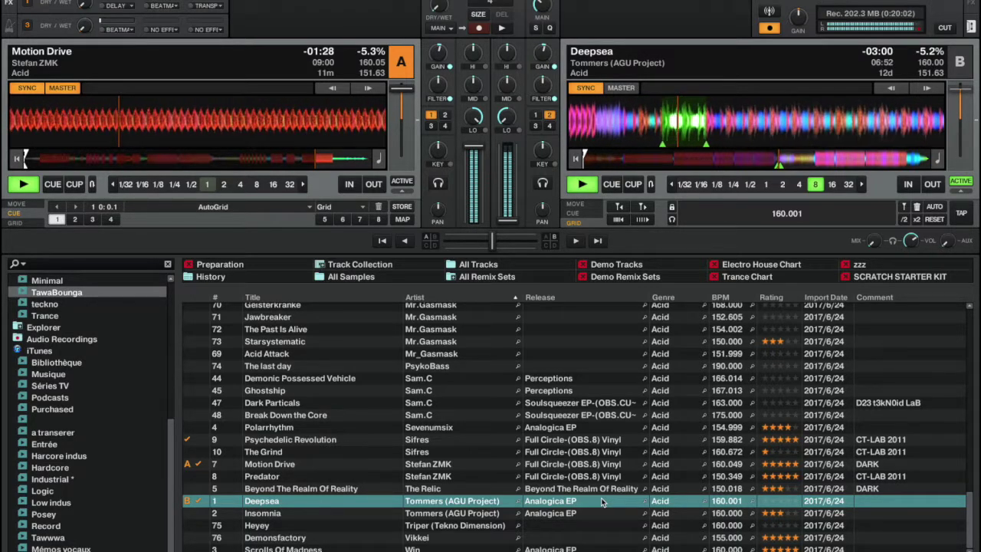
{"action": "key", "text": "h"}
{"action": "key", "text": "l"}
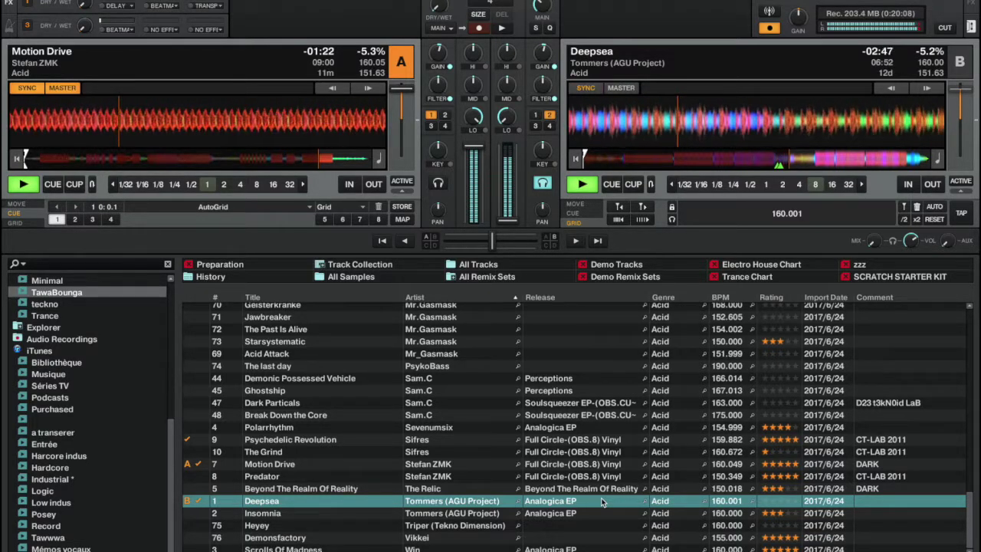
{"action": "key", "text": "8"}
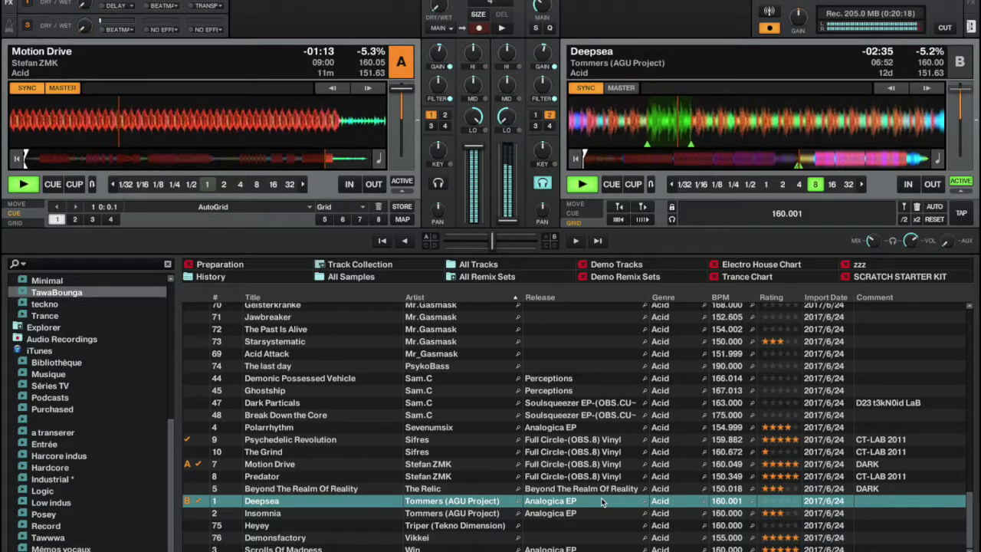
{"action": "key", "text": "h"}
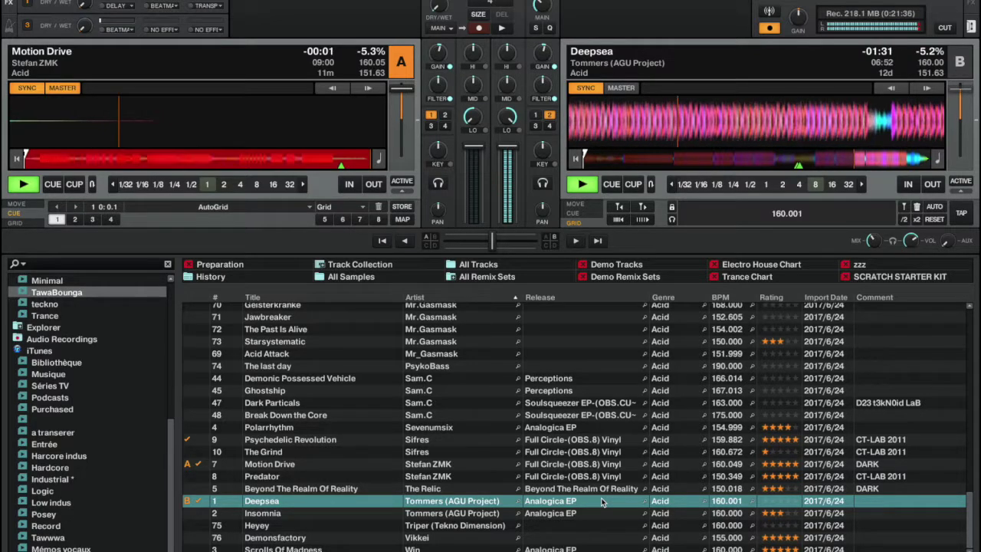
Rate Deepsea three stars and load Scrolls Of Madness into deck A.
{"action": "key", "text": "Down"}
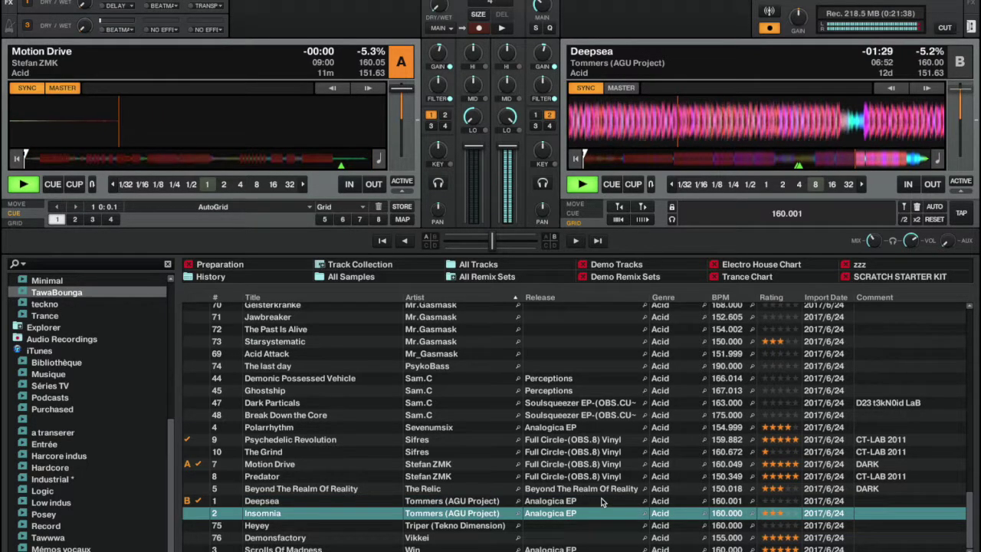
{"action": "key", "text": "Down"}
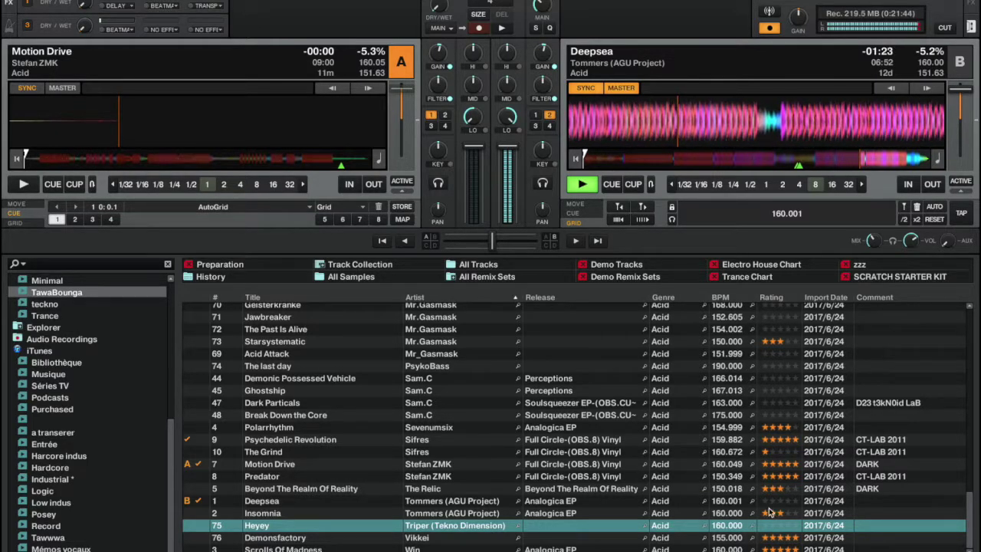
{"action": "left_click", "coordinate": [342, 490]}
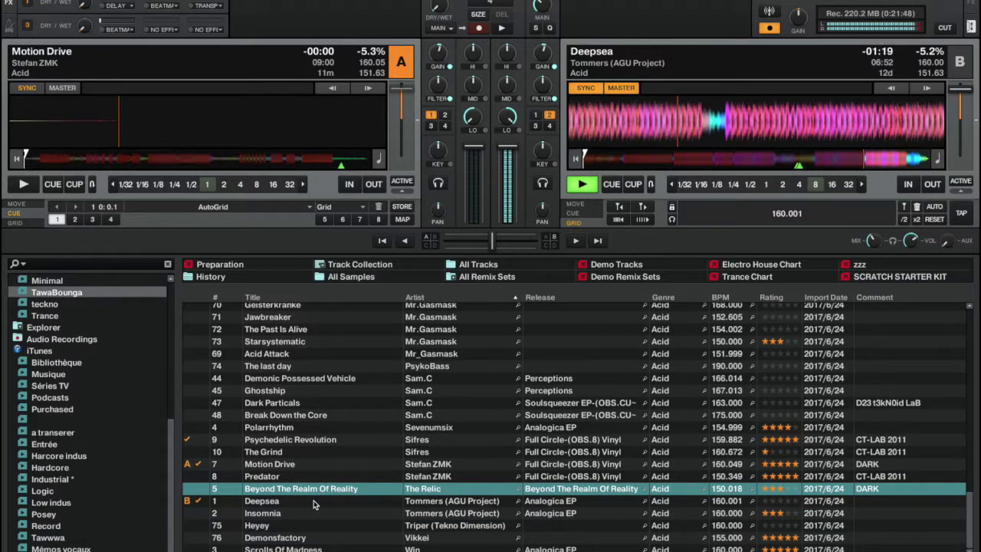
{"action": "left_click", "coordinate": [313, 500]}
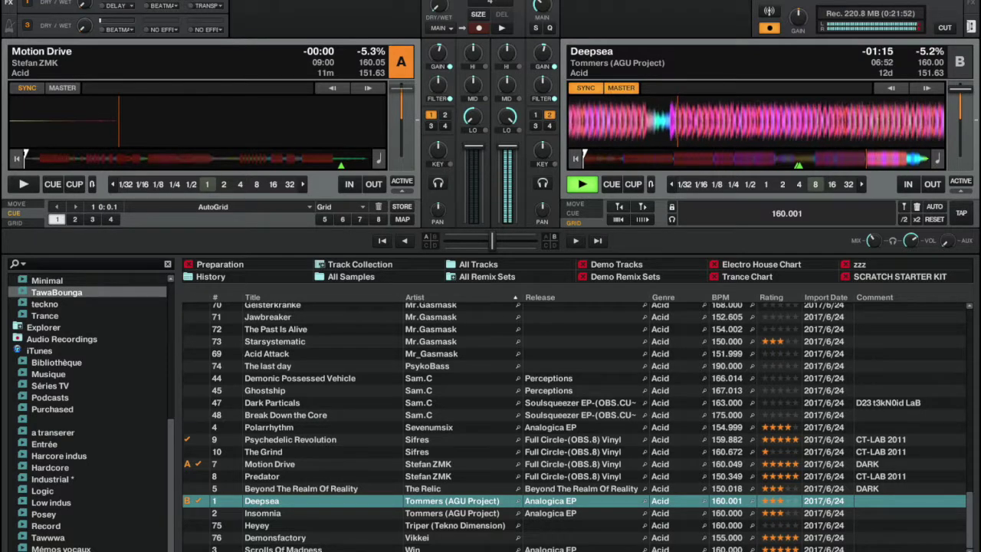
{"action": "left_click", "coordinate": [312, 548]}
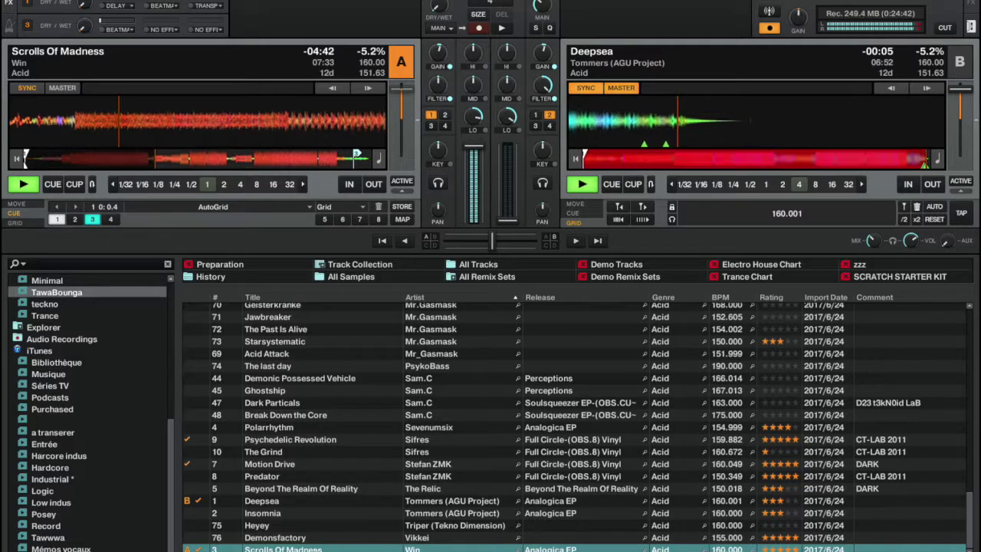
Sort the playlist by BPM in ascending order and find the tracks around 160 BPM.
{"action": "left_click", "coordinate": [306, 525]}
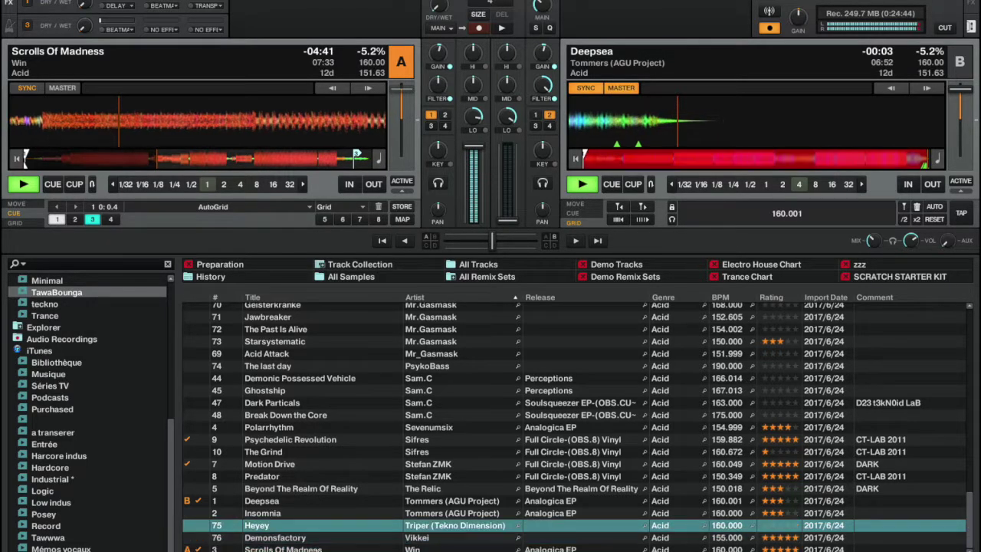
{"action": "left_click", "coordinate": [307, 512]}
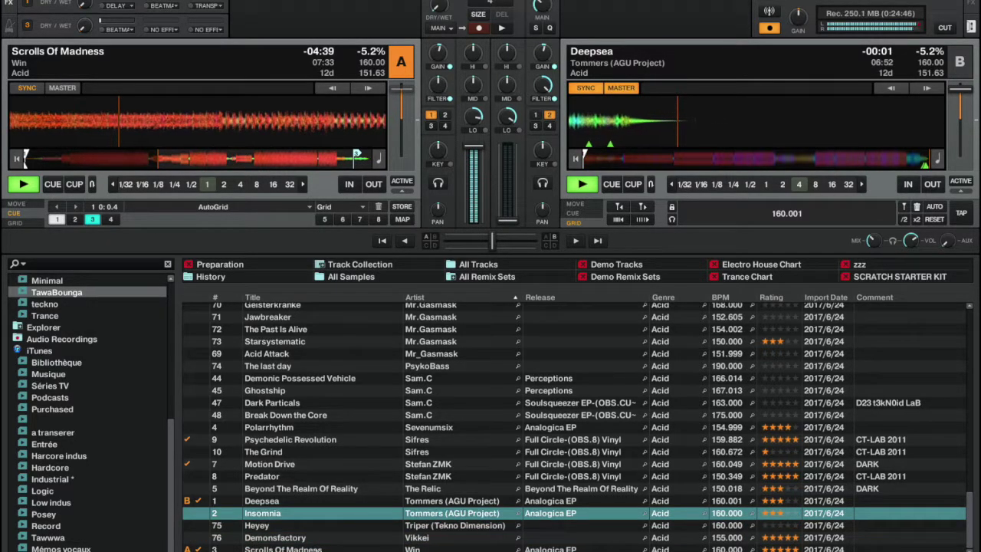
{"action": "left_click", "coordinate": [307, 501]}
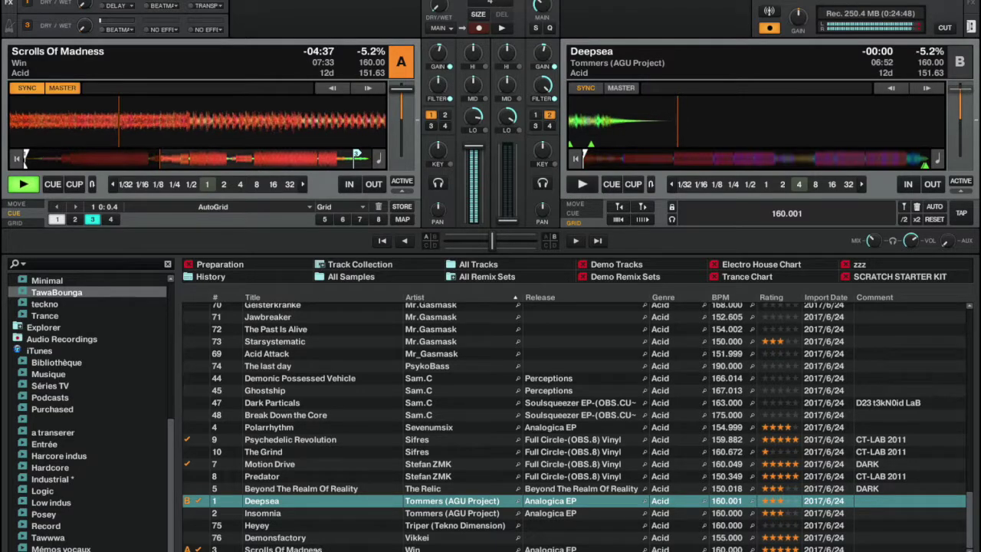
{"action": "left_click", "coordinate": [724, 297]}
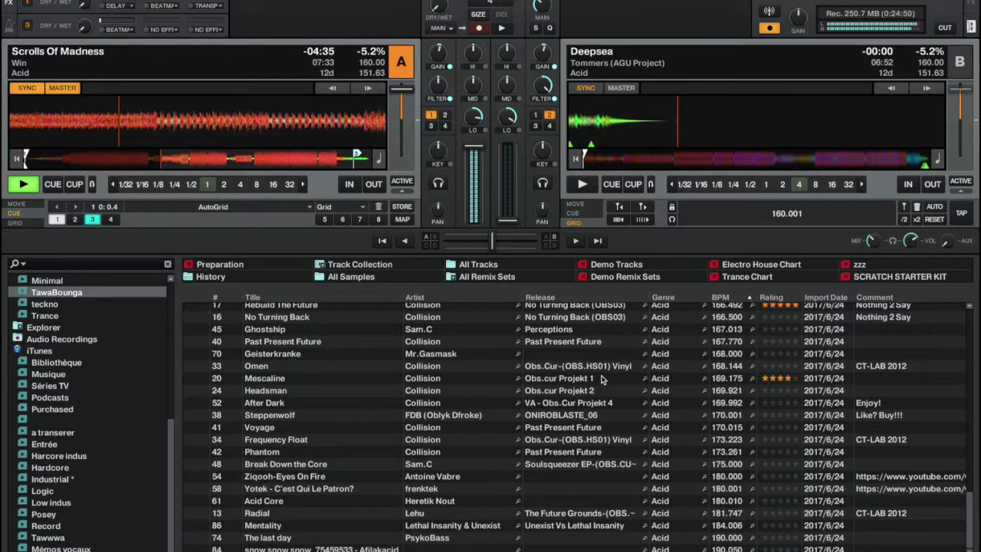
{"action": "scroll", "coordinate": [602, 379], "scroll_direction": "up", "scroll_amount": 10}
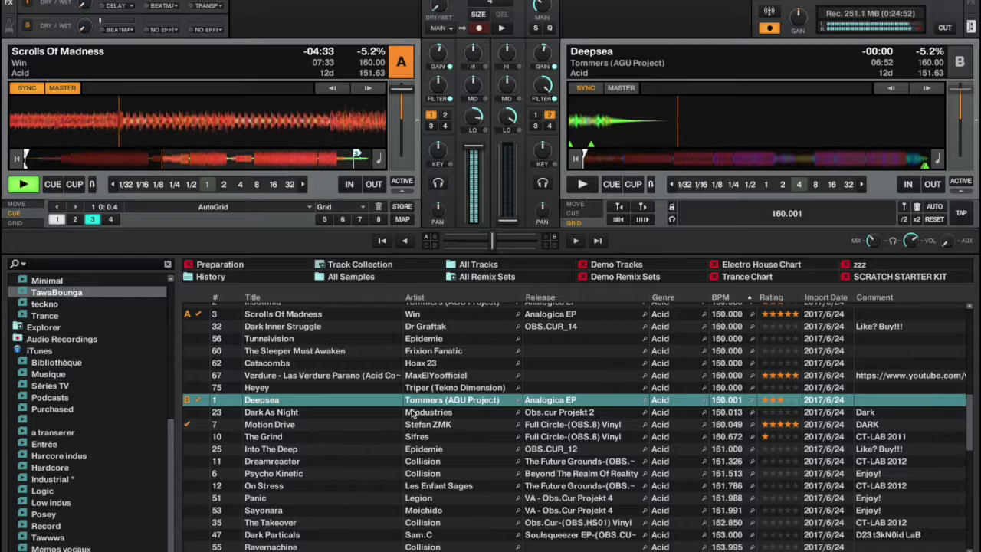
Load Psycho Kinetic into deck B and preview it through the headphones.
{"action": "left_click", "coordinate": [328, 463]}
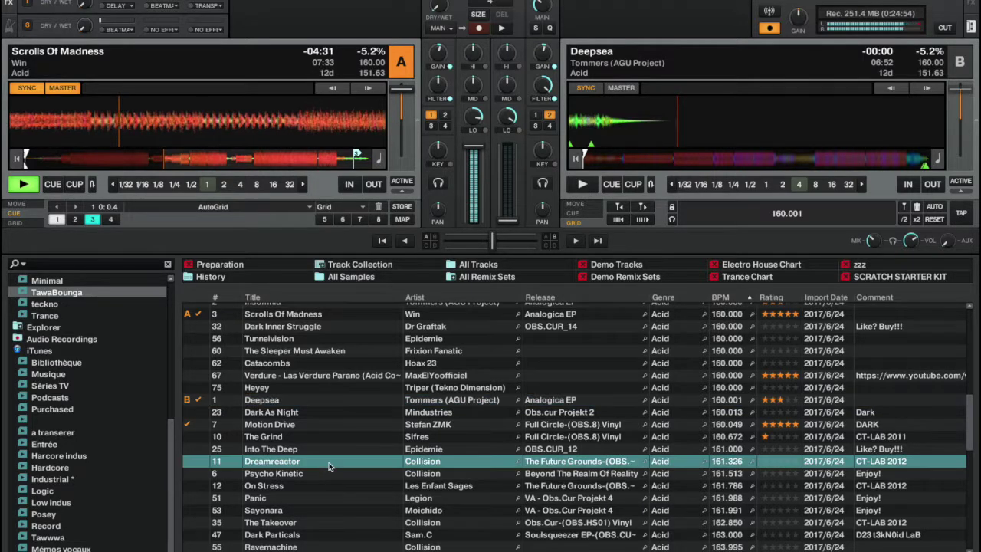
{"action": "left_click", "coordinate": [335, 474]}
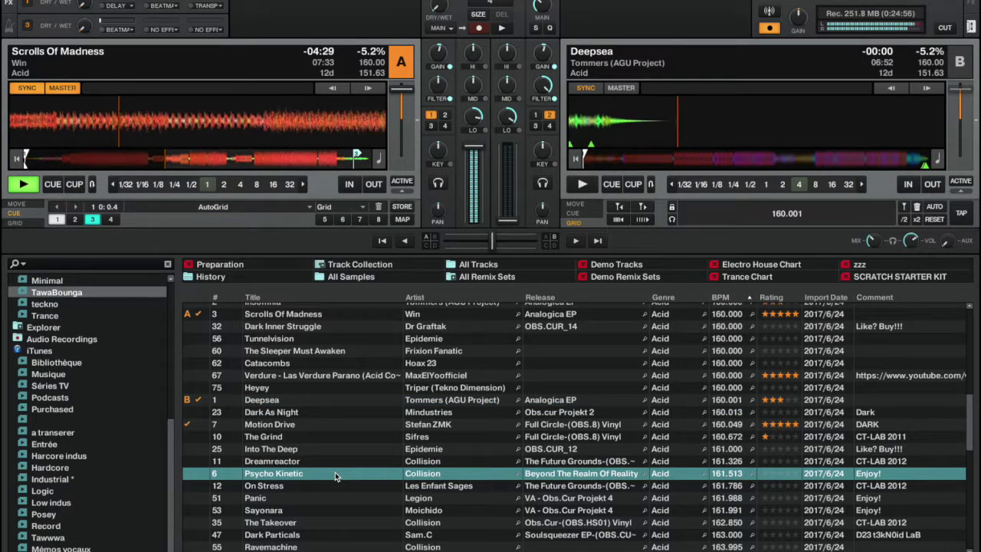
{"action": "key", "text": "ctrl+Right"}
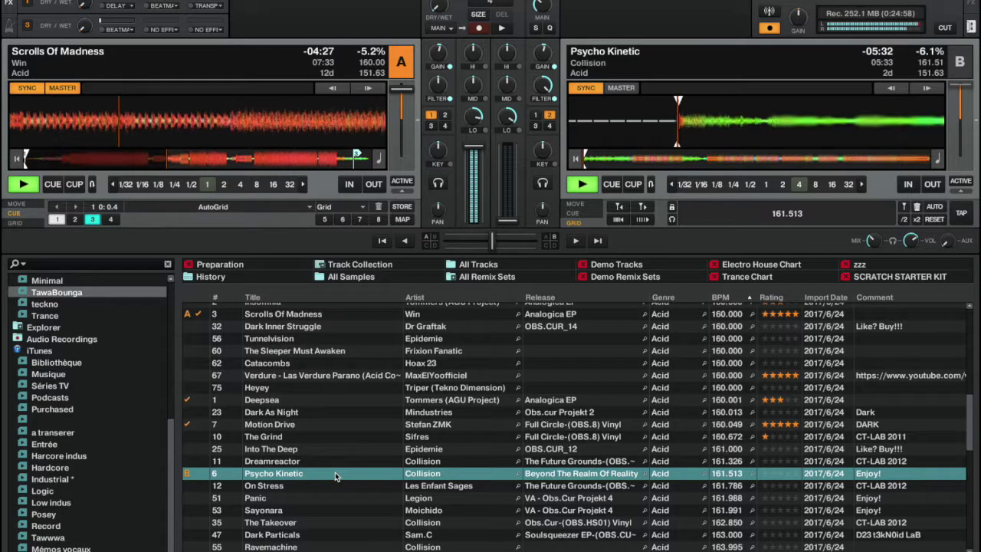
{"action": "key", "text": "h"}
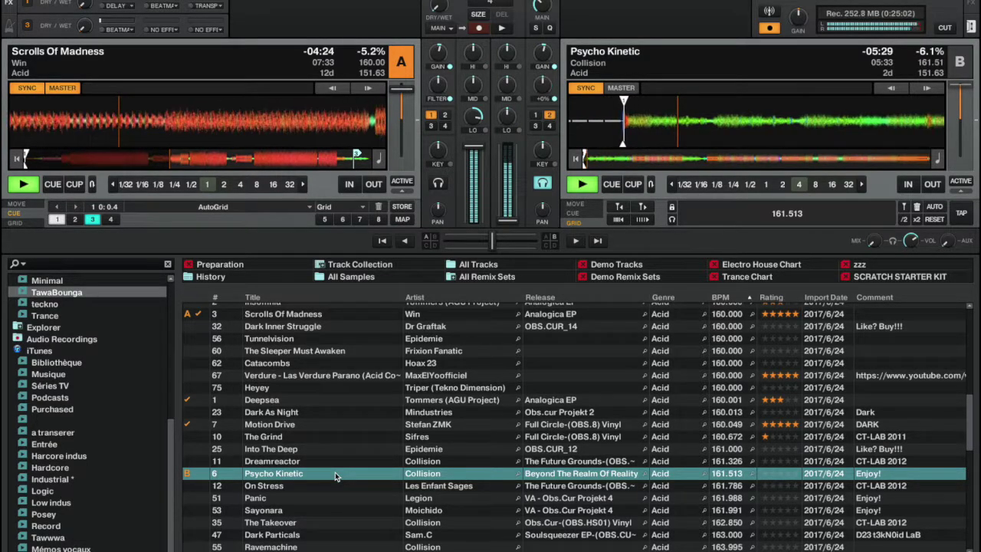
{"action": "key", "text": "h"}
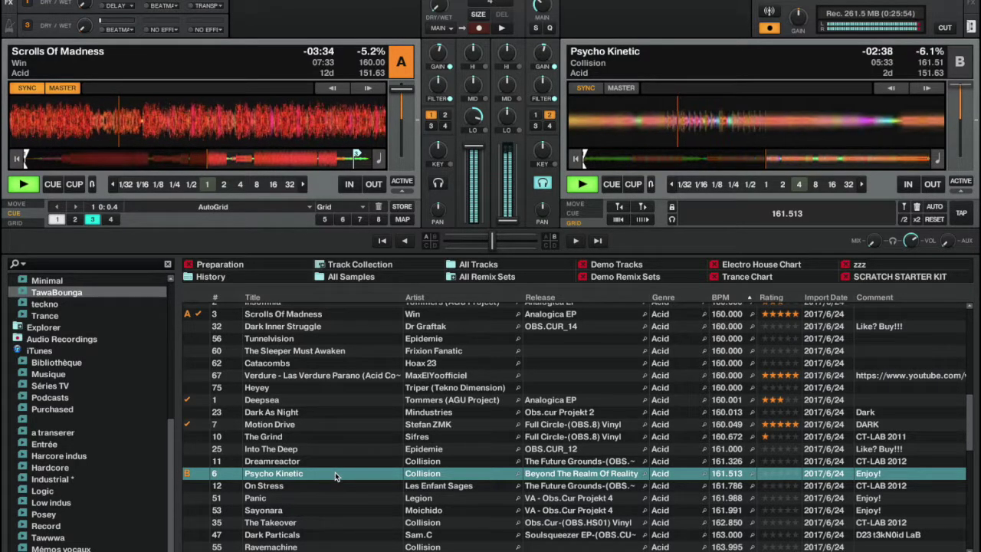
Rate Psycho Kinetic four stars, skip ahead in it, and replace it on deck B with Dark Particals.
{"action": "left_click", "coordinate": [784, 476]}
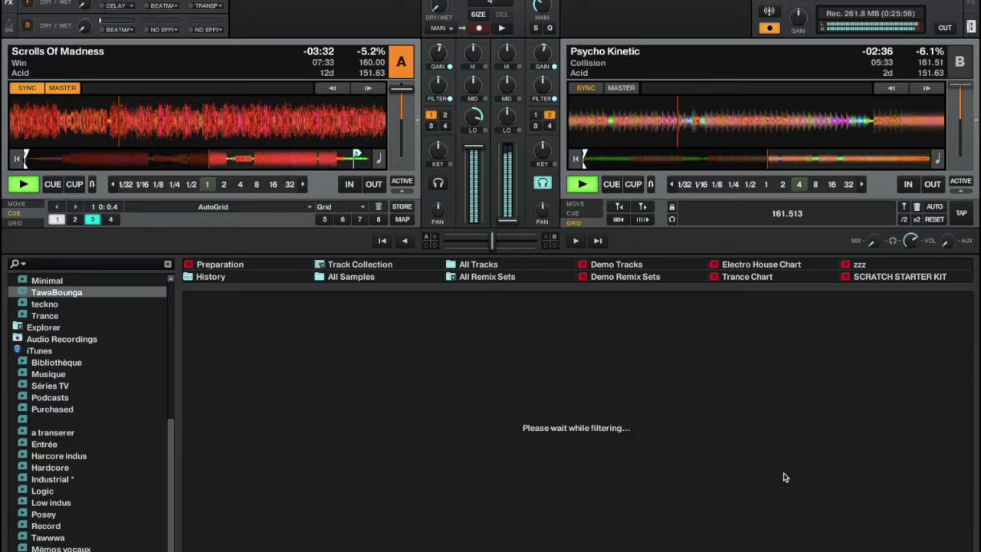
{"action": "left_click", "coordinate": [821, 159]}
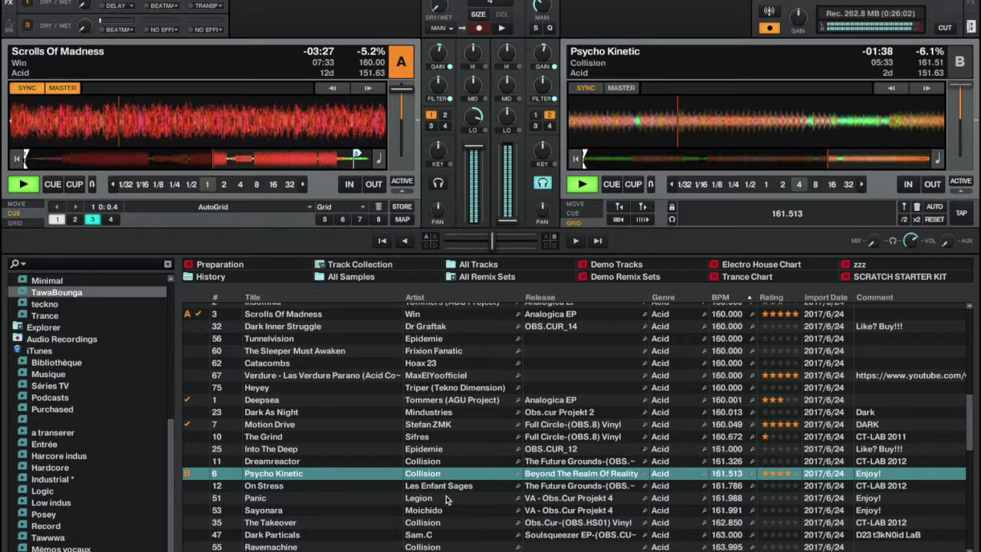
{"action": "left_click", "coordinate": [455, 535]}
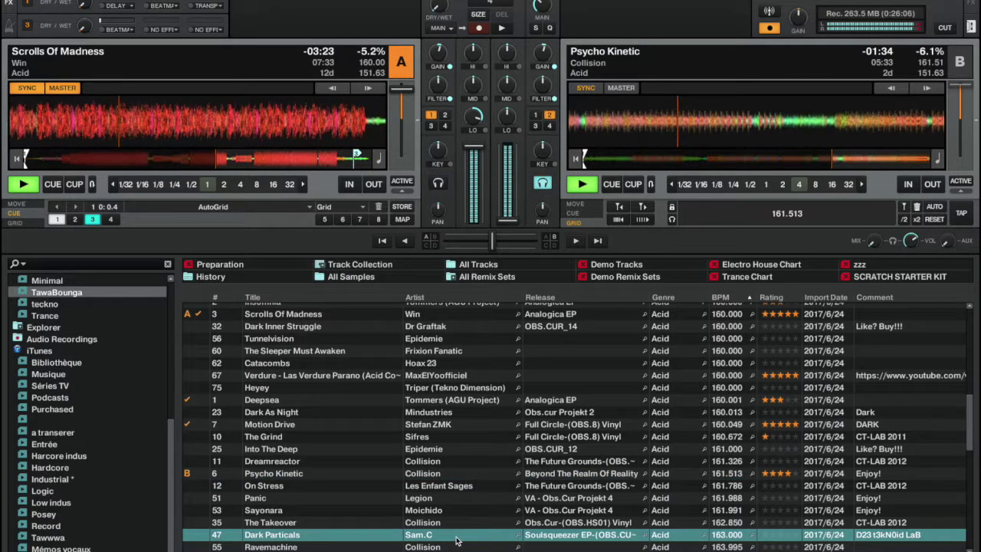
{"action": "key", "text": "ctrl+Right"}
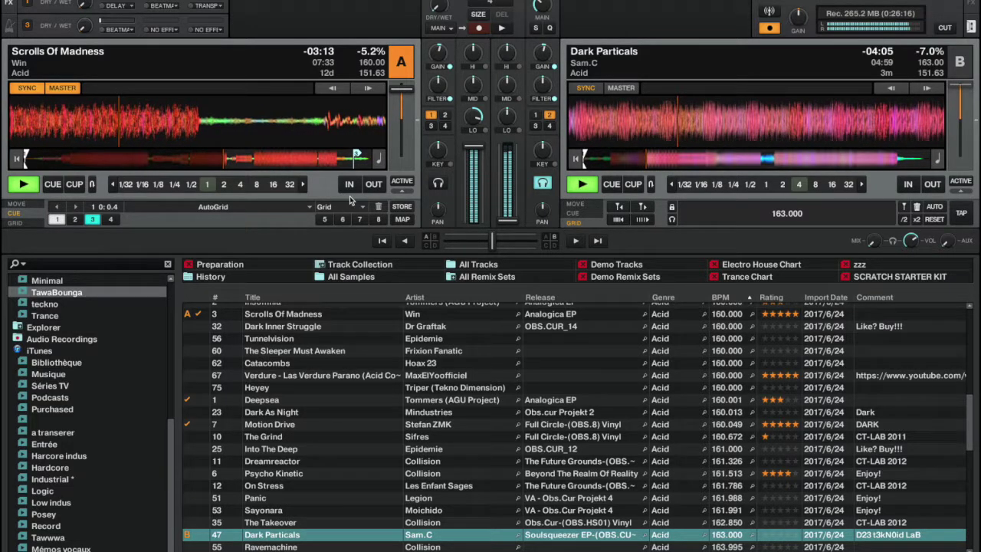
Raise deck A's tempo to 153.43 BPM and load Ravemachine into deck B in place of Dark Particals.
{"action": "left_click", "coordinate": [408, 166]}
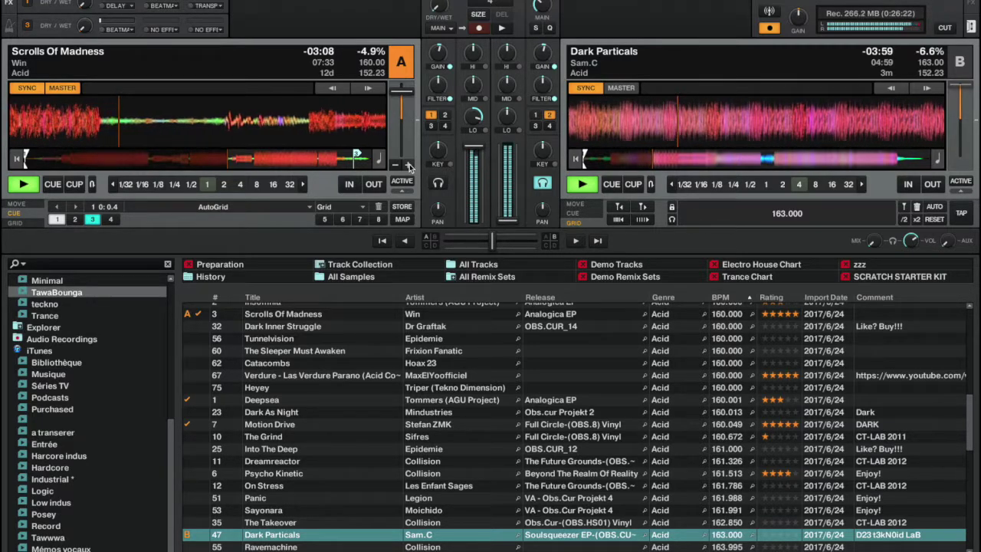
{"action": "left_click", "coordinate": [408, 166]}
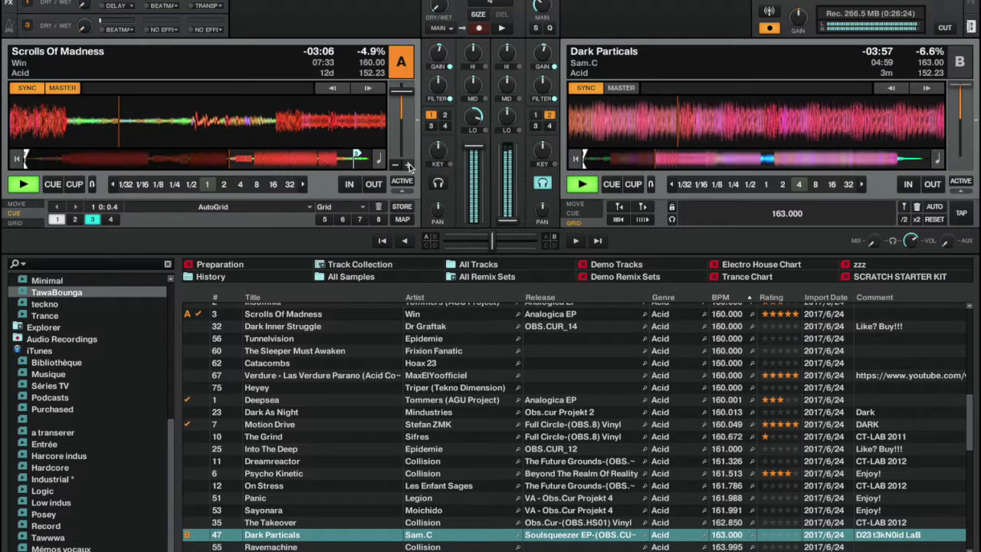
{"action": "left_click", "coordinate": [409, 166]}
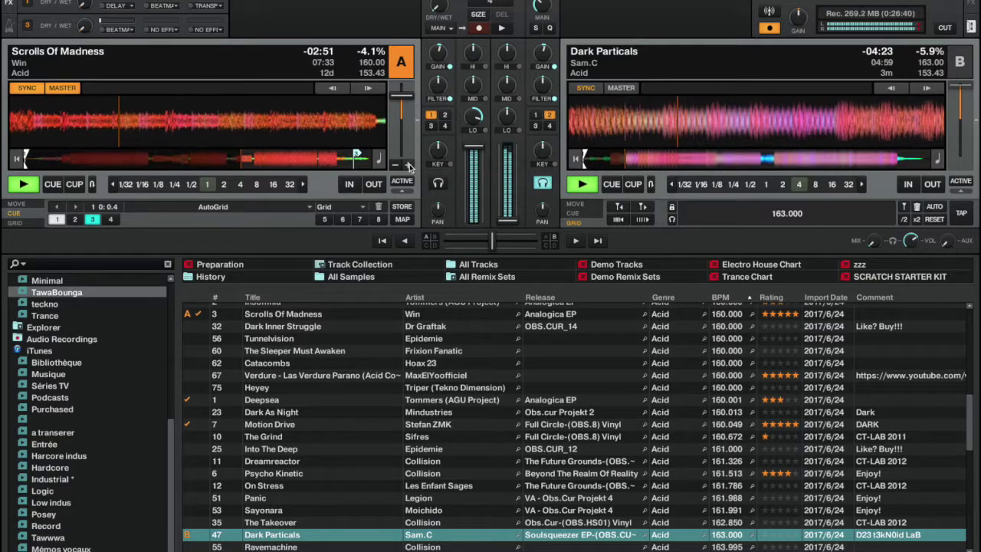
{"action": "key", "text": "Down"}
{"action": "key", "text": "ctrl+Right"}
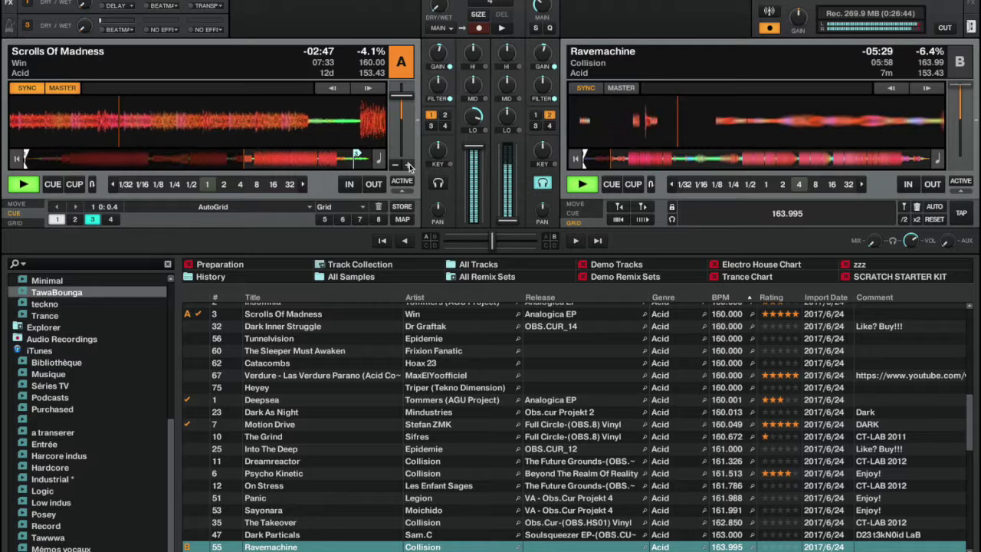
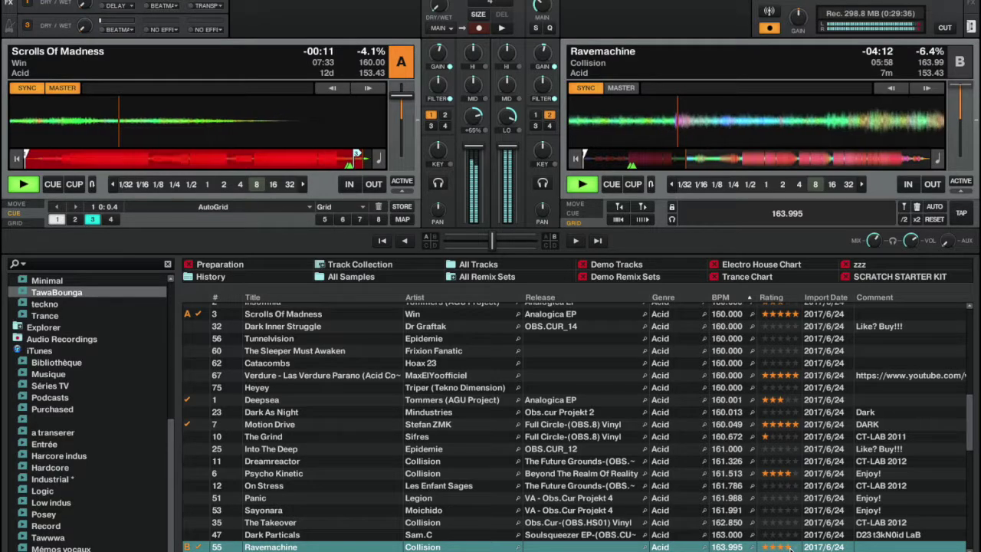
Loop the end of Scrolls Of Madness on deck A at 8 beats and jump back to just before its cue point 3.
{"action": "key", "text": "l"}
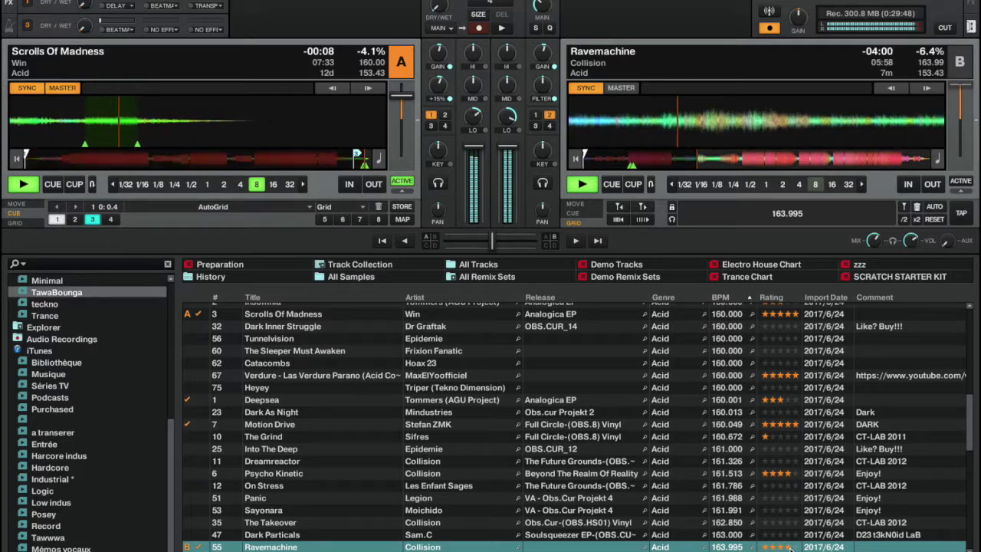
{"action": "left_click", "coordinate": [342, 159]}
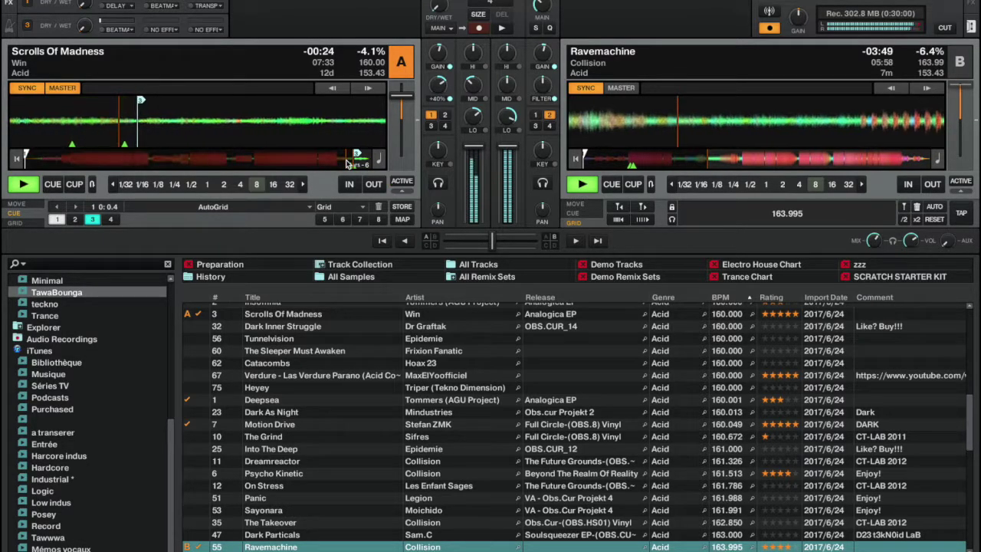
Loop Scrolls Of Madness on deck A around cue point 3 at 8 beats, shorten the loop to 4 and down to 1 beat, and release it.
{"action": "key", "text": "8"}
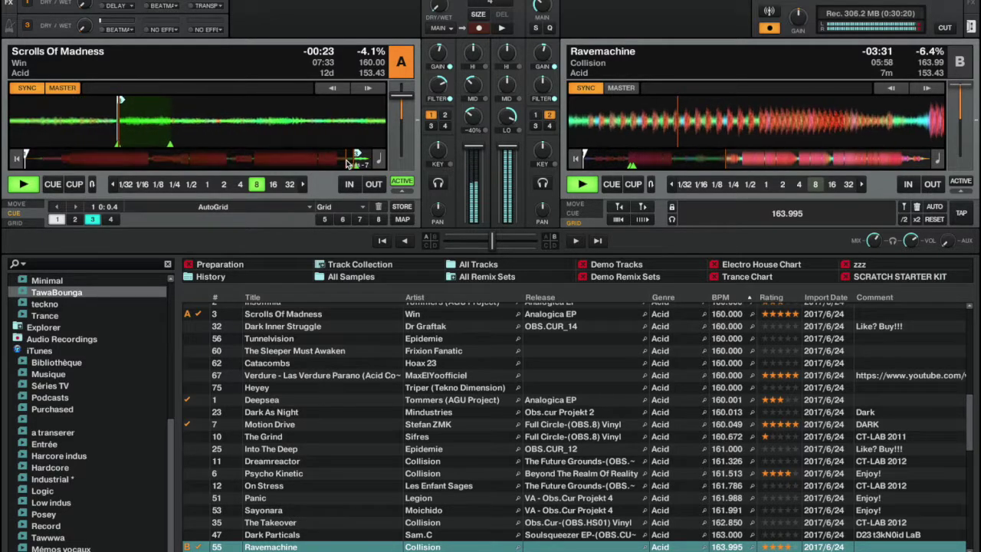
{"action": "key", "text": "Left"}
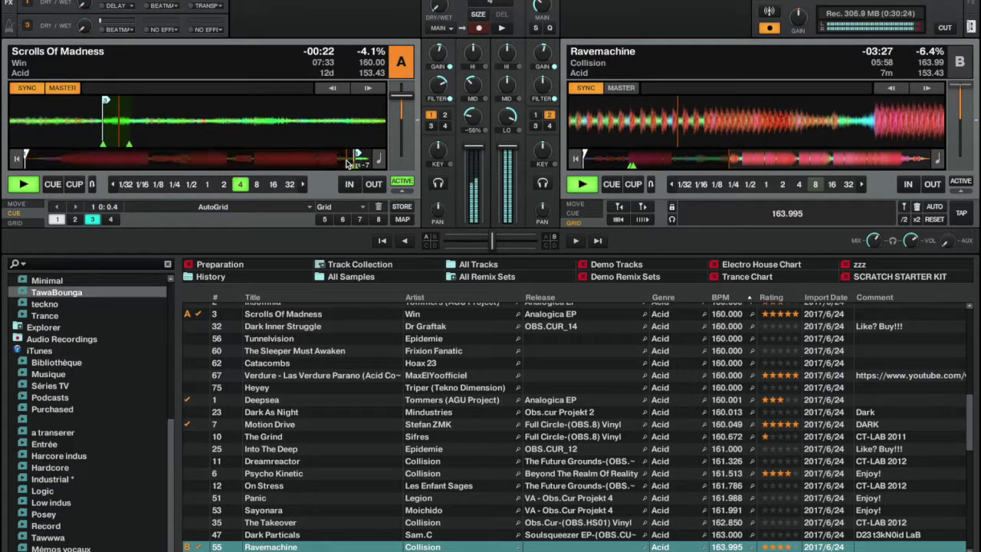
{"action": "key", "text": "Left"}
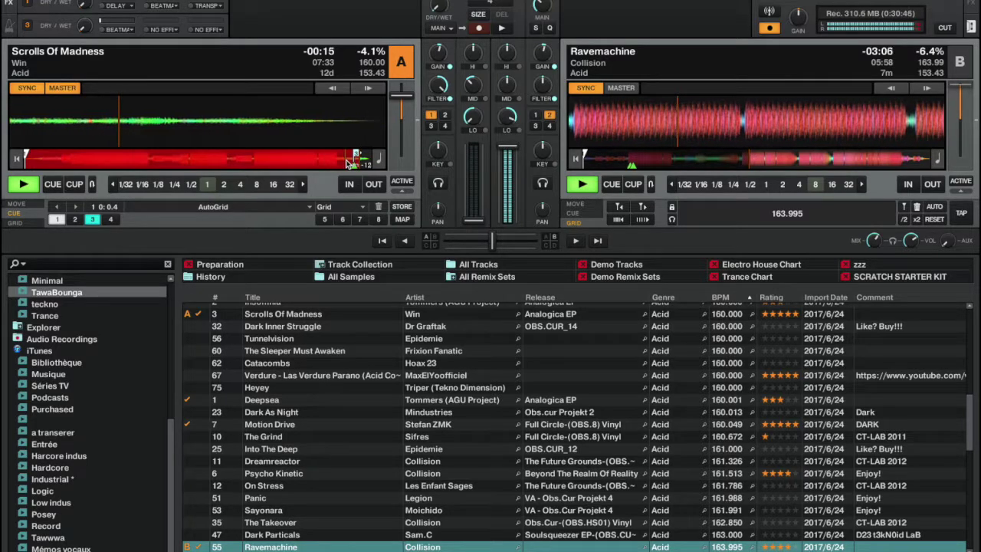
Load The Clinic into deck A in place of Scrolls Of Madness and preview it through the headphones.
{"action": "key", "text": "Down"}
{"action": "key", "text": "Down"}
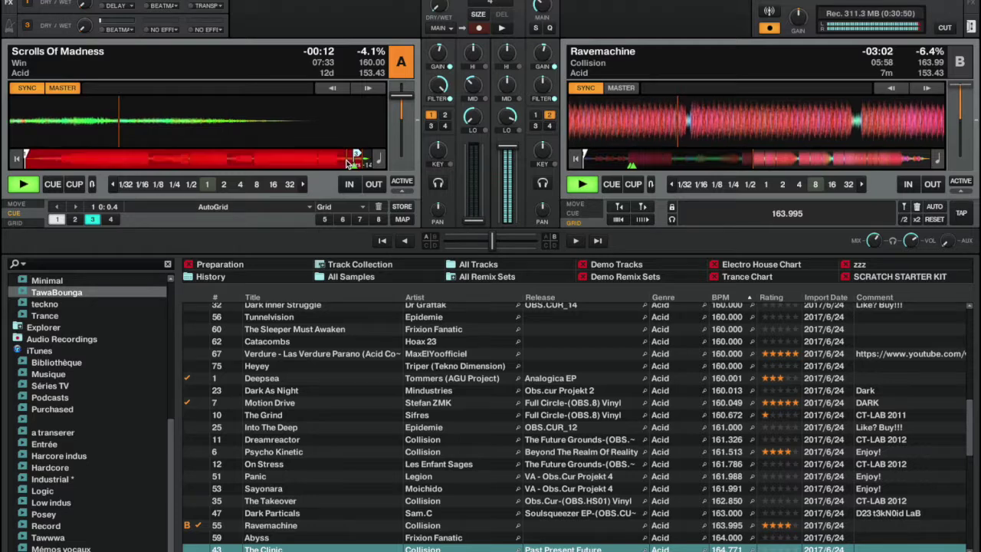
{"action": "key", "text": "F5"}
{"action": "key", "text": "ctrl+Left"}
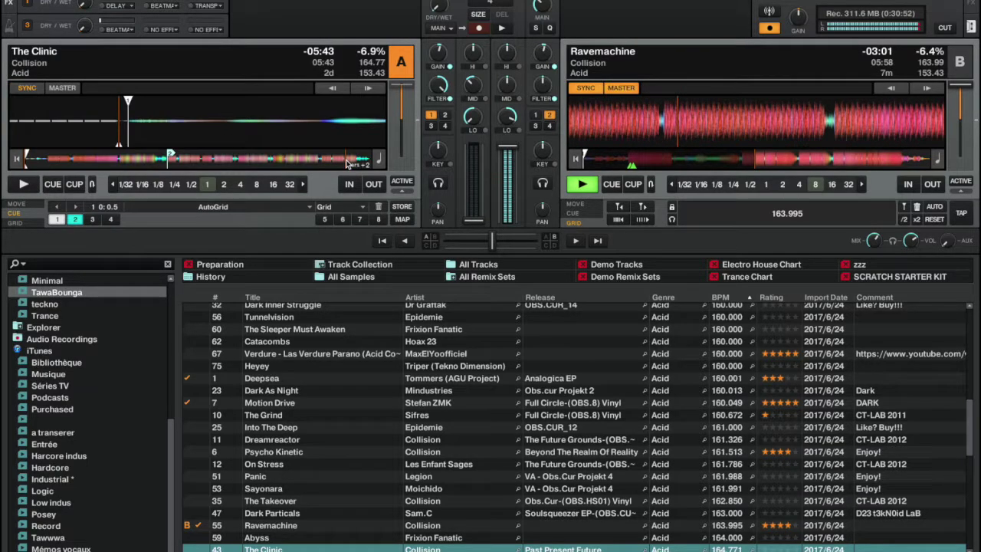
{"action": "key", "text": "F5"}
{"action": "key", "text": "F6"}
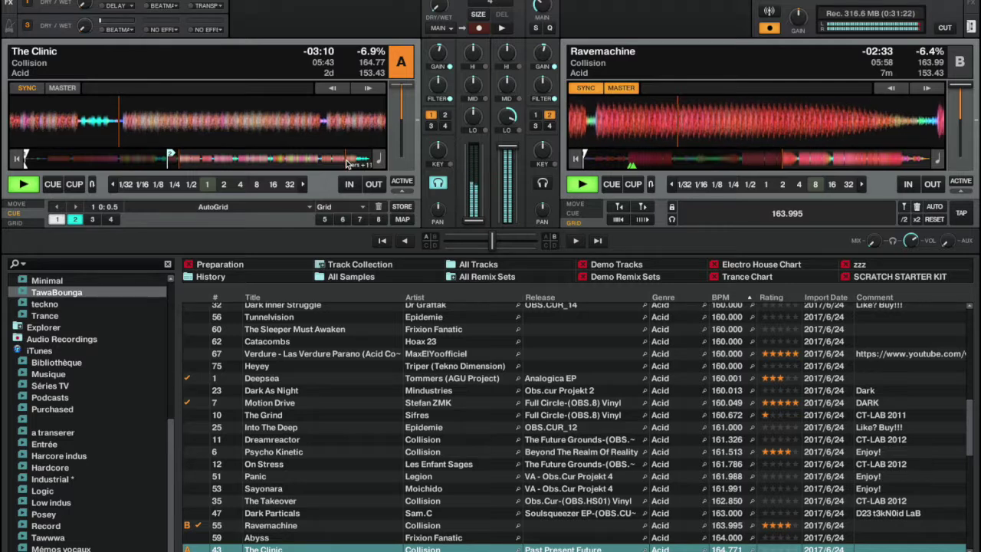
Replace The Clinic on deck A with Portal and preview it through the headphones.
{"action": "key", "text": "Down"}
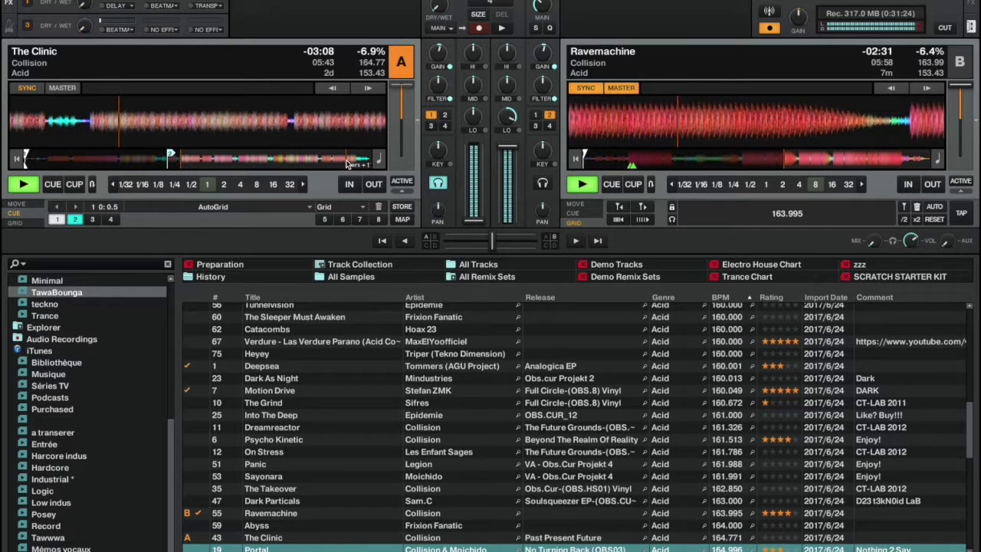
{"action": "key", "text": "ctrl+Left"}
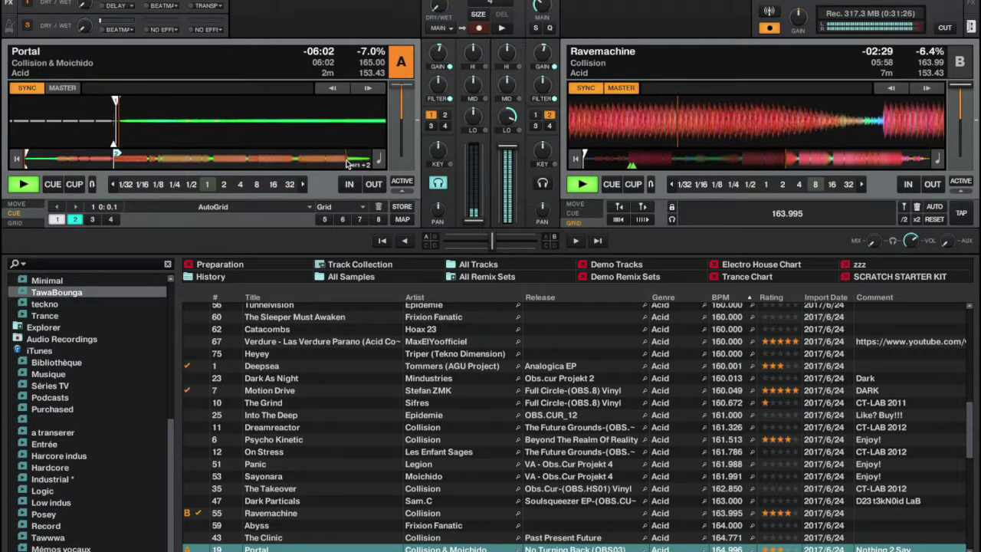
{"action": "key", "text": "Right"}
{"action": "key", "text": "Right"}
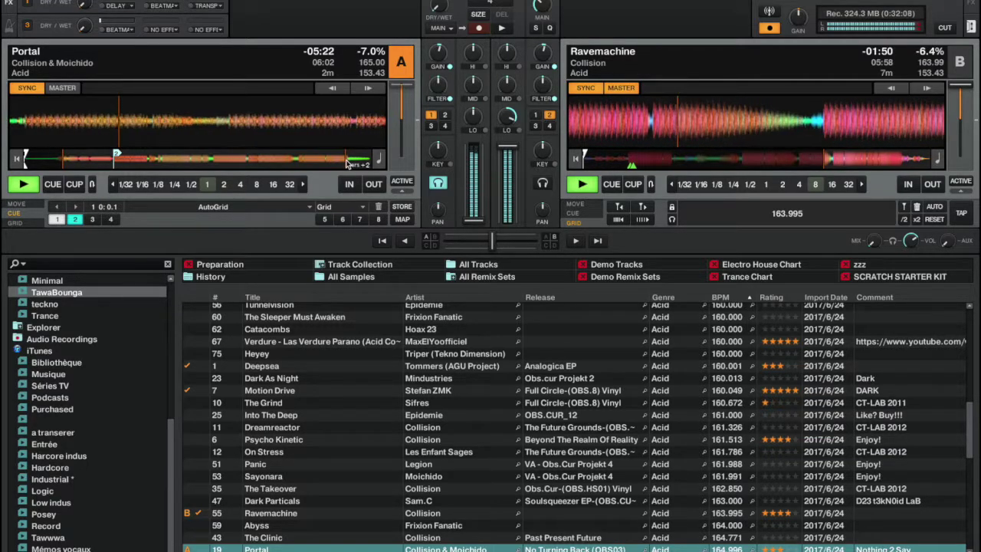
Hold Portal's intro in an 8-beat loop on deck A, release the loop and bring deck A into the mix.
{"action": "key", "text": "8"}
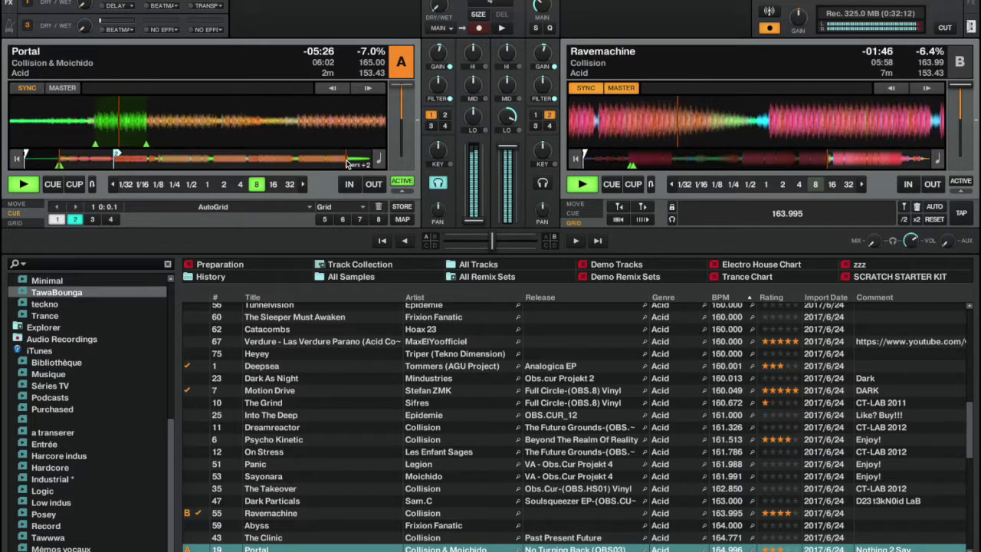
{"action": "key", "text": "8"}
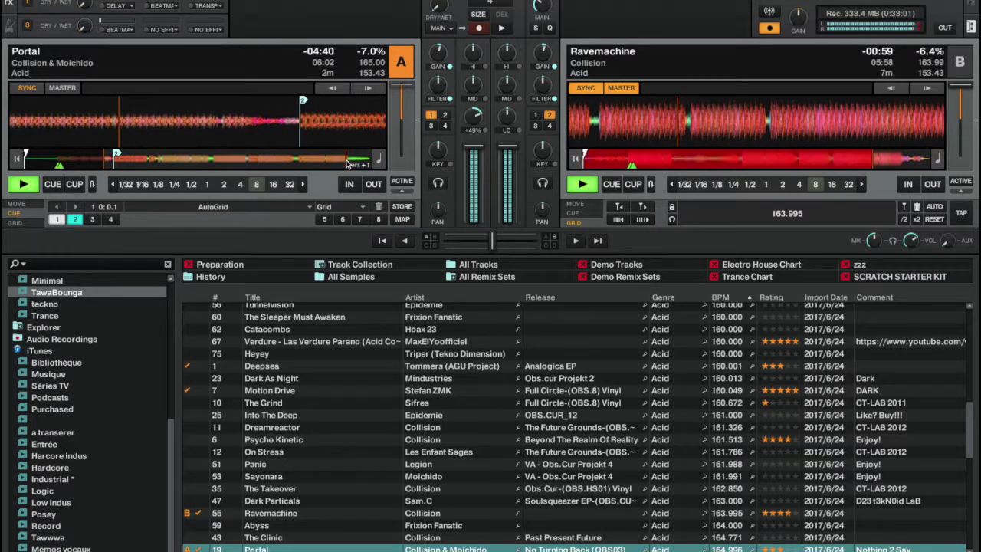
Loop Ravemachine on deck B at 4 beats, shorten the loop to 2 and 1 beat, and release it.
{"action": "key", "text": "4"}
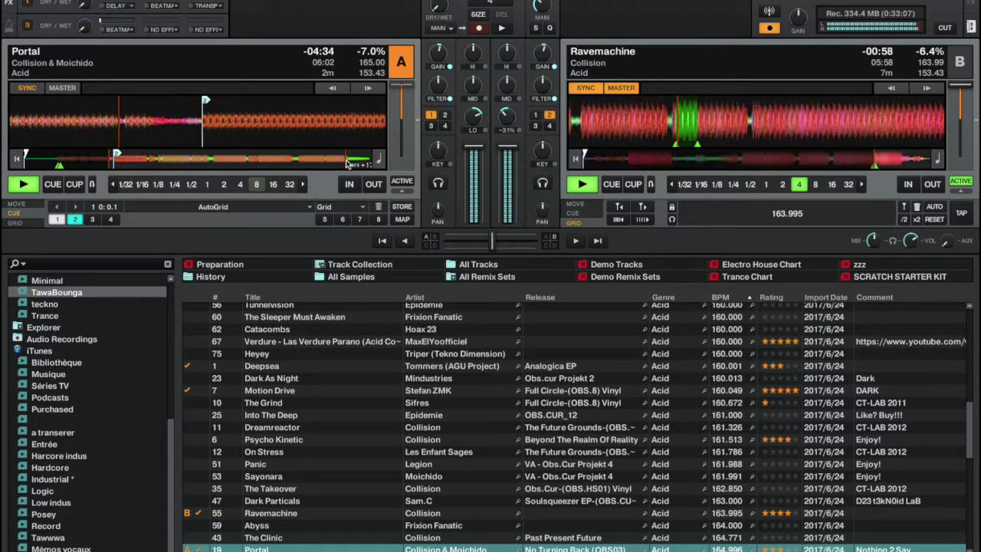
{"action": "key", "text": "2"}
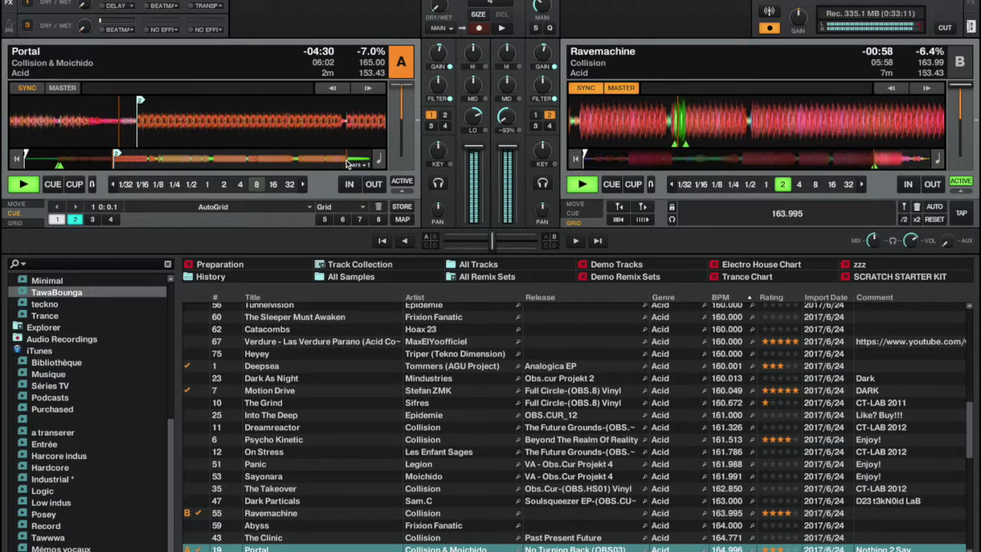
{"action": "key", "text": "1"}
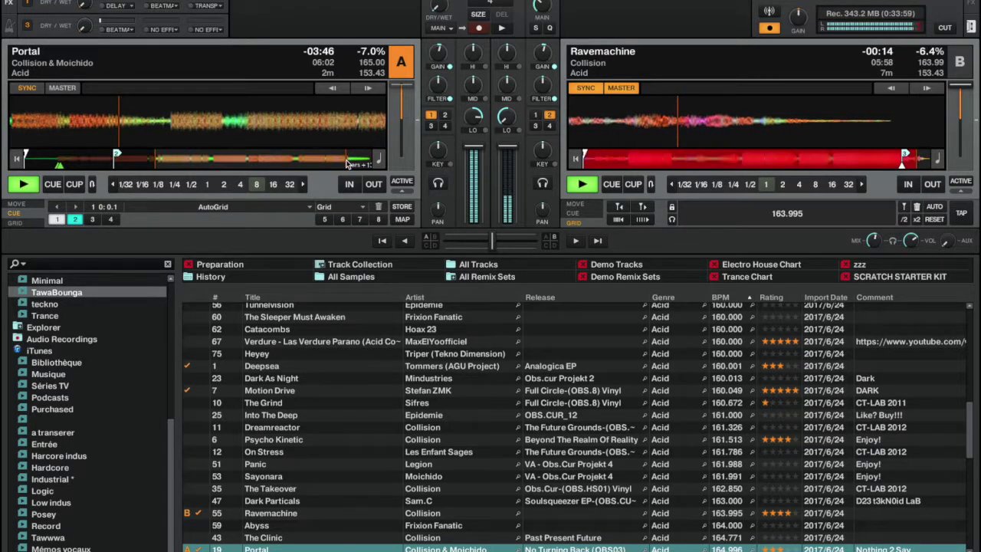
Load Past Present Future from the TawaBounga playlist into deck B, start it and monitor it through the headphones.
{"action": "key", "text": "Down"}
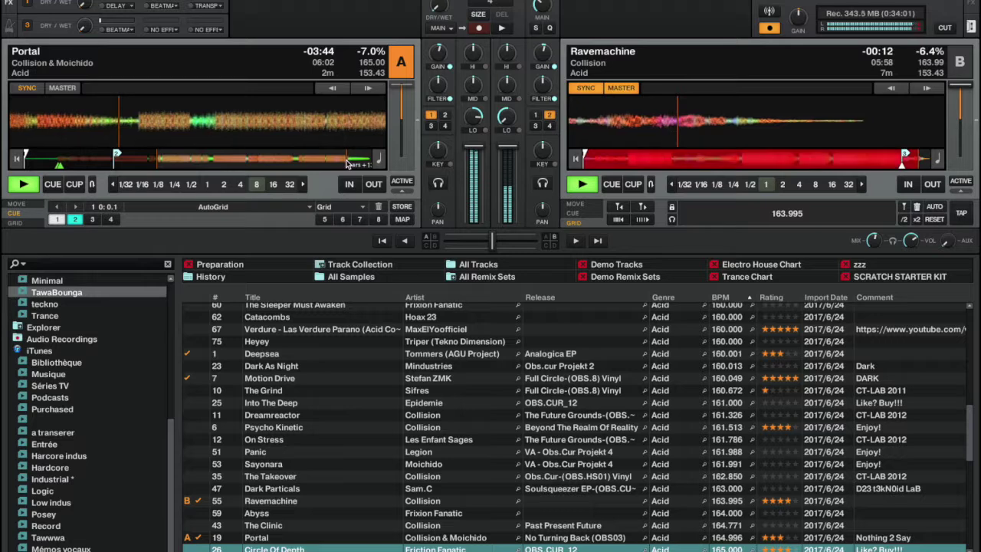
{"action": "key", "text": "Down"}
{"action": "key", "text": "Down"}
{"action": "key", "text": "Down"}
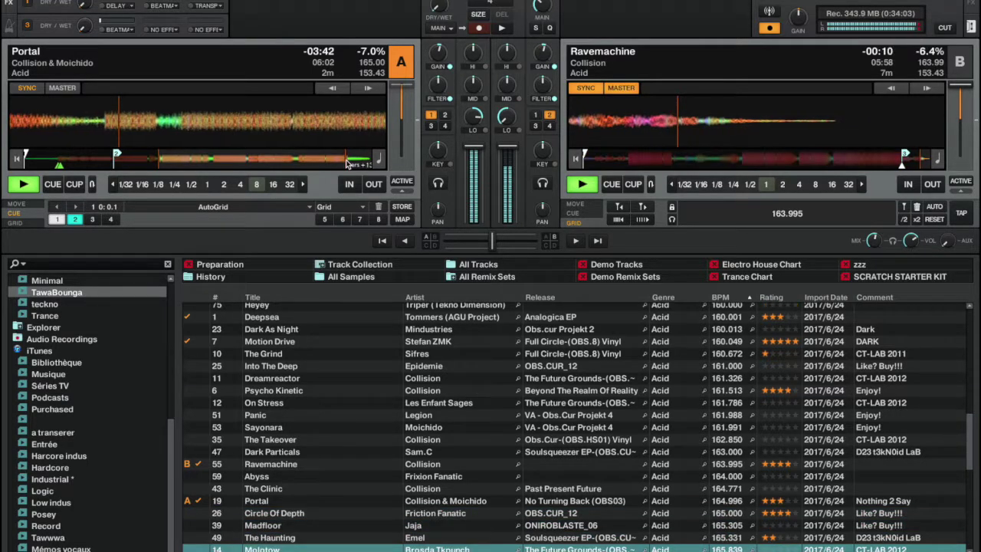
{"action": "key", "text": "Down"}
{"action": "key", "text": "Down"}
{"action": "key", "text": "Down"}
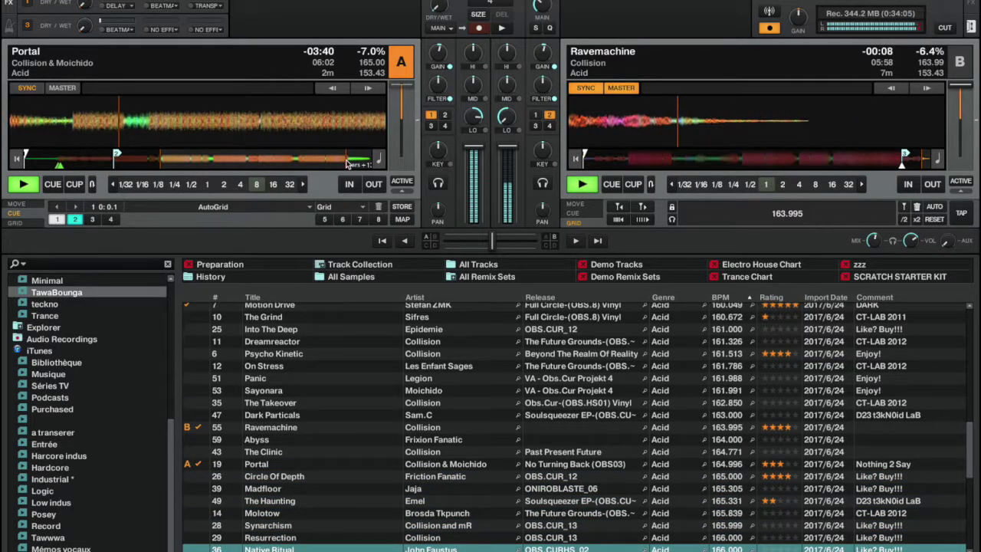
{"action": "key", "text": "Down"}
{"action": "key", "text": "Down"}
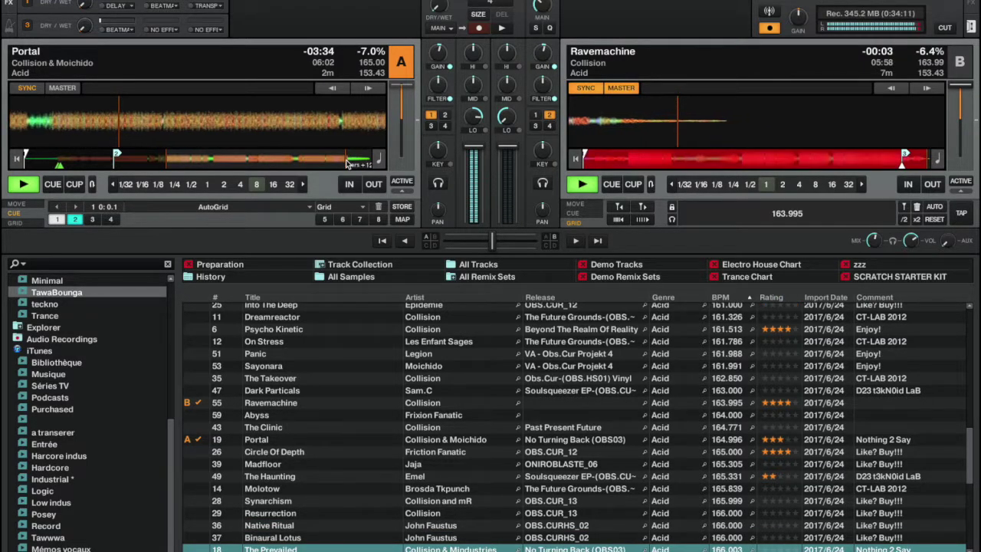
{"action": "key", "text": "Down"}
{"action": "key", "text": "Down"}
{"action": "key", "text": "Down"}
{"action": "key", "text": "Down"}
{"action": "key", "text": "Down"}
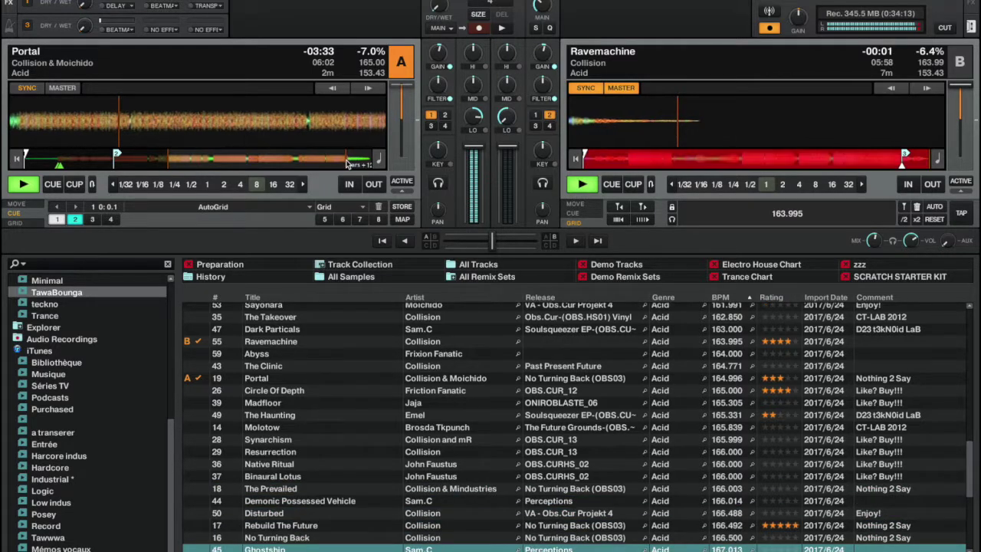
{"action": "key", "text": "Down"}
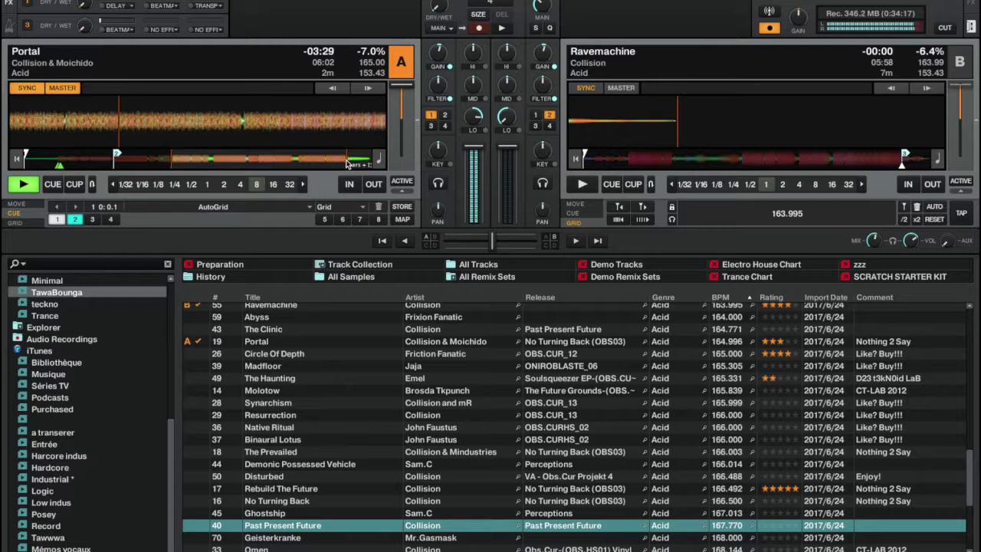
{"action": "key", "text": "ctrl+Right"}
{"action": "key", "text": "space"}
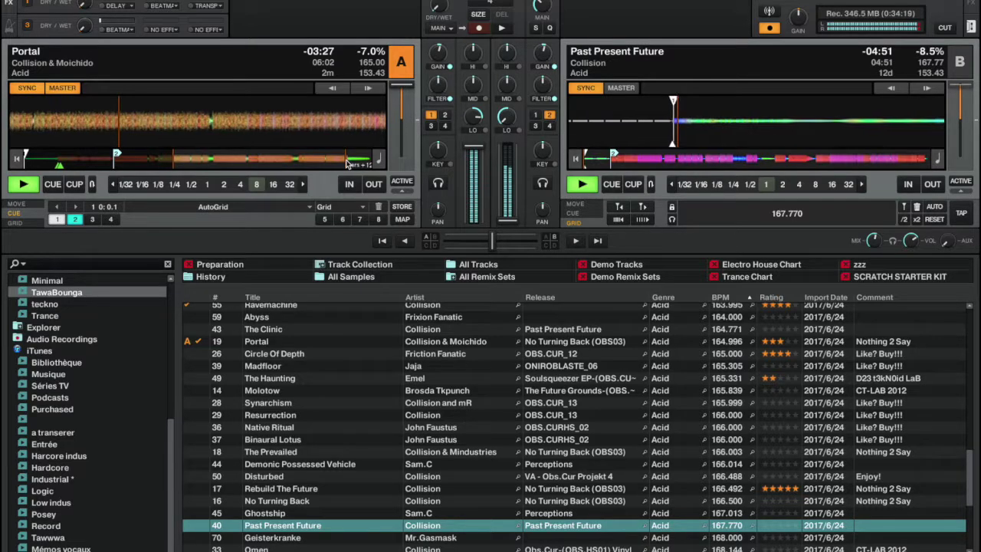
{"action": "key", "text": "ctrl+h"}
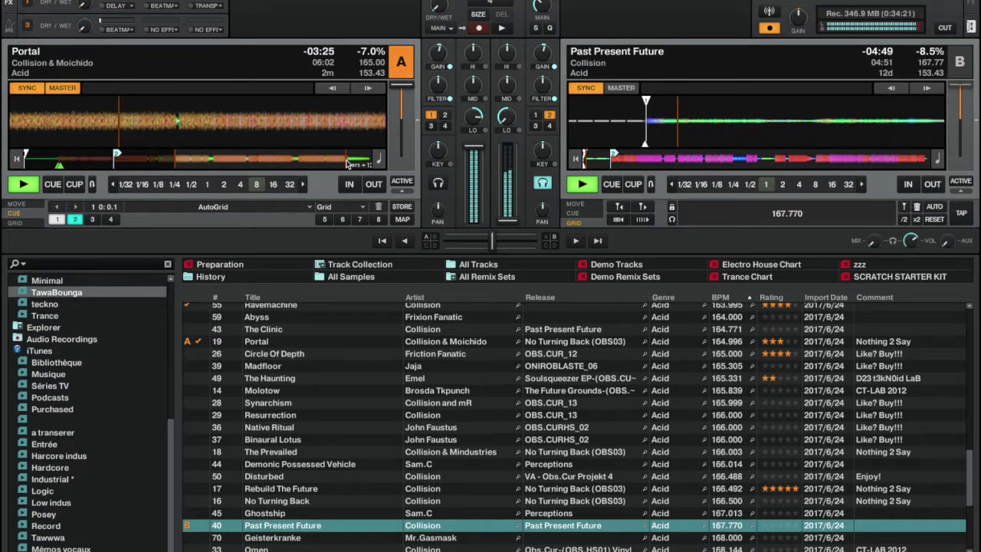
Skip Past Present Future ahead to its cue point 2 on deck B and raise the deck's low EQ.
{"action": "key", "text": "Right"}
{"action": "key", "text": "Right"}
{"action": "key", "text": "Right"}
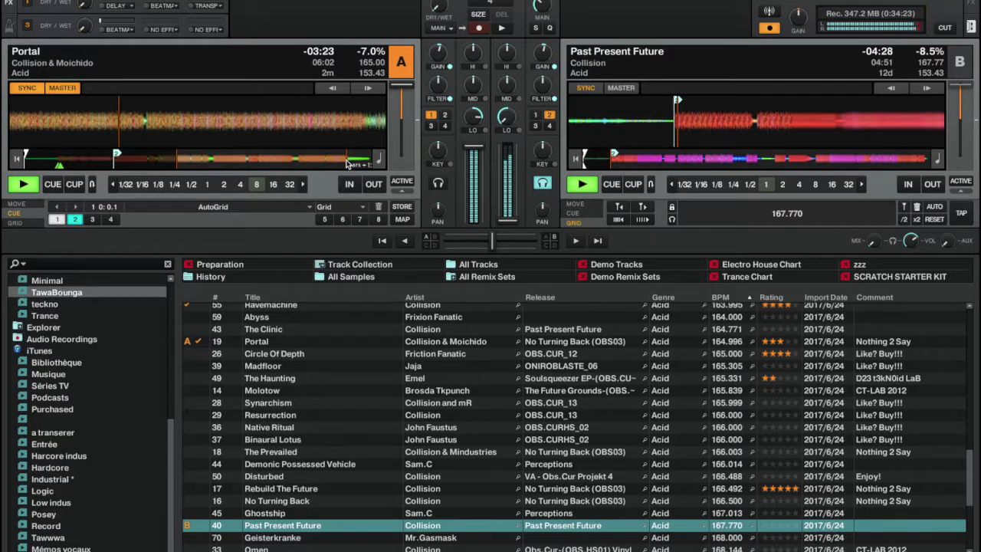
{"action": "key", "text": "ctrl+Up"}
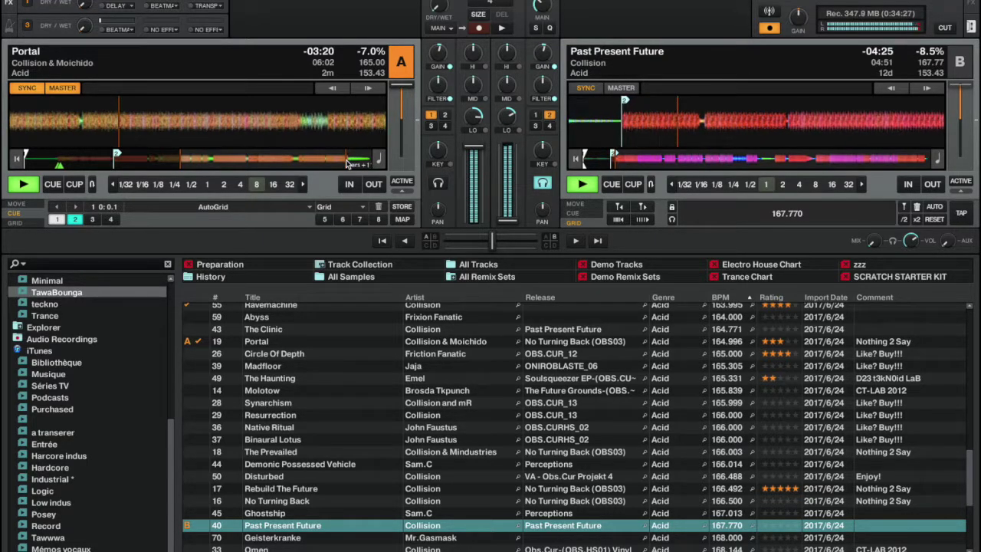
Preview the later sections of Past Present Future by skipping ahead on deck B, then return it to cue point 2.
{"action": "key", "text": "Right"}
{"action": "key", "text": "Right"}
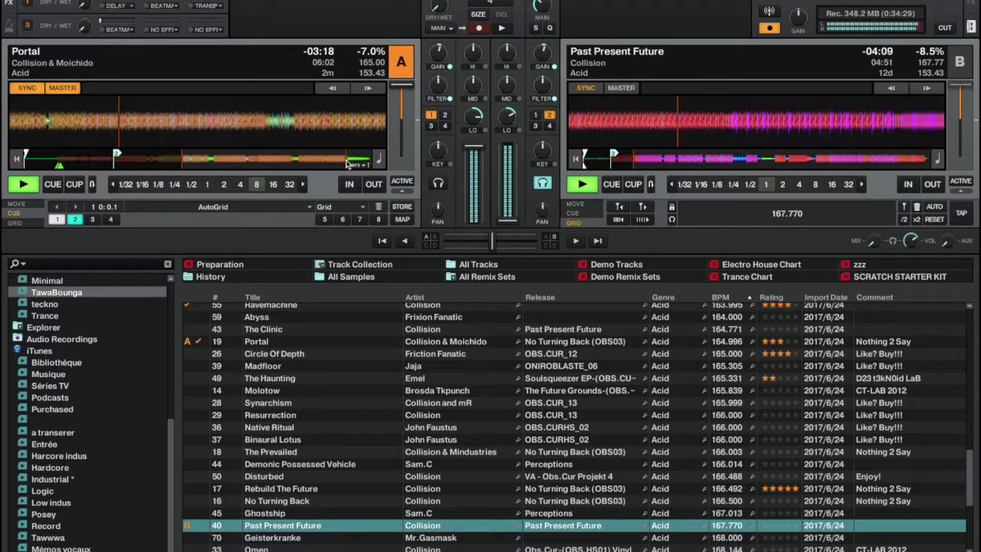
{"action": "key", "text": "Right"}
{"action": "key", "text": "Right"}
{"action": "key", "text": "Right"}
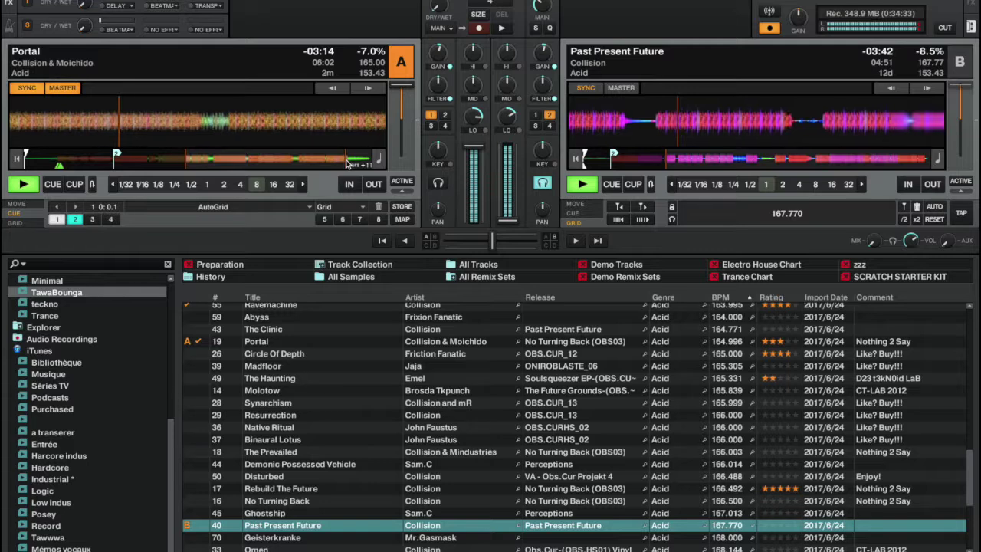
{"action": "key", "text": "Right"}
{"action": "key", "text": "Right"}
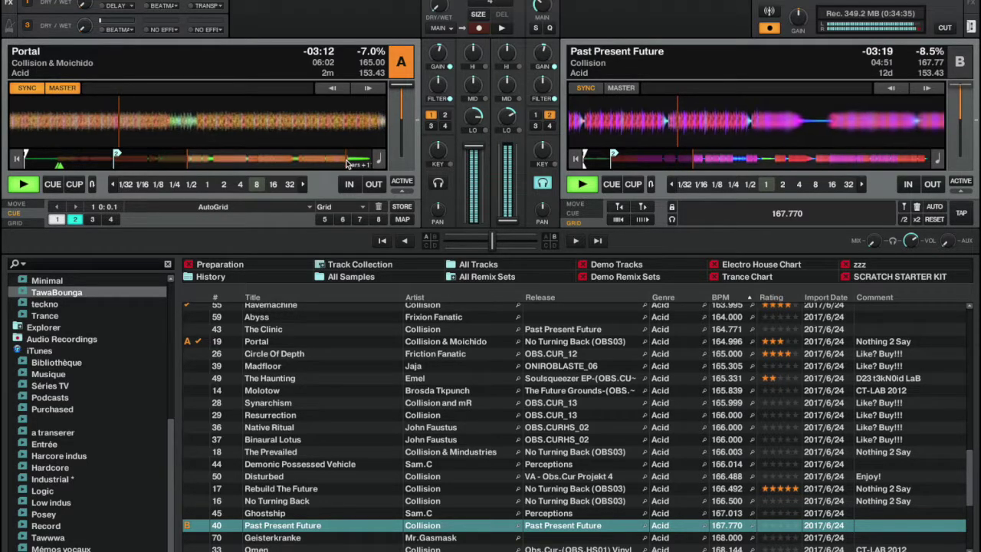
{"action": "key", "text": "Right"}
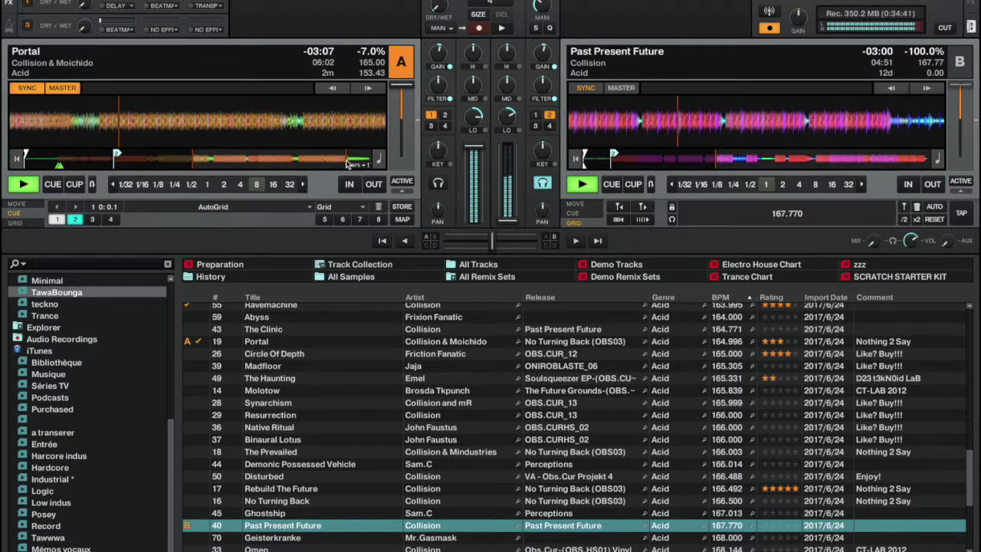
{"action": "key", "text": "Right"}
{"action": "key", "text": "Right"}
{"action": "key", "text": "Right"}
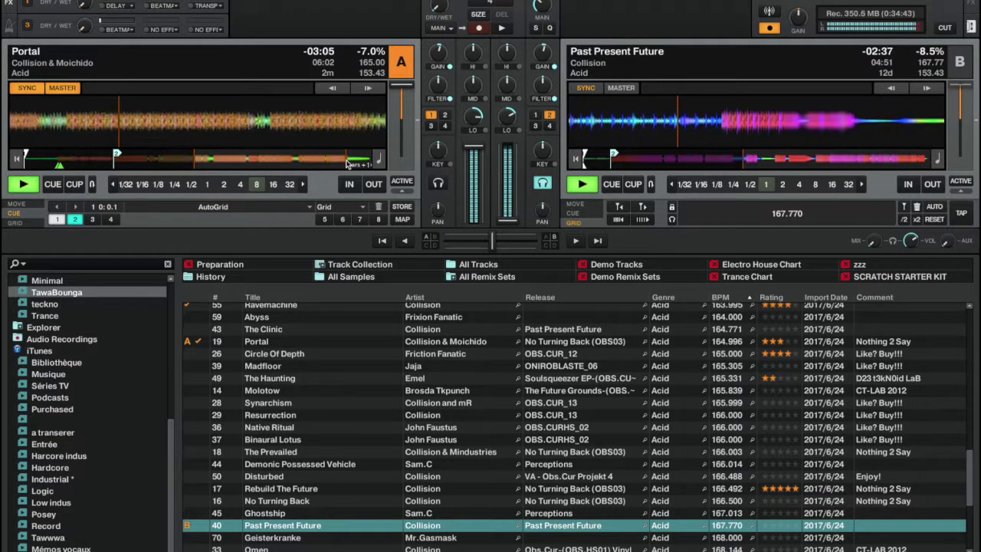
{"action": "key", "text": "Right"}
{"action": "key", "text": "Right"}
{"action": "key", "text": "Right"}
{"action": "key", "text": "Right"}
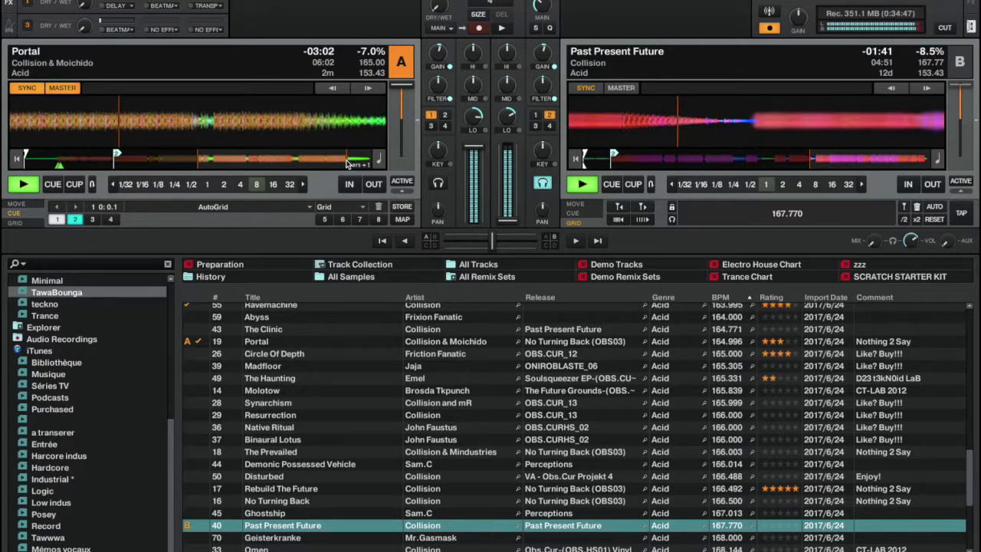
{"action": "key", "text": "Right"}
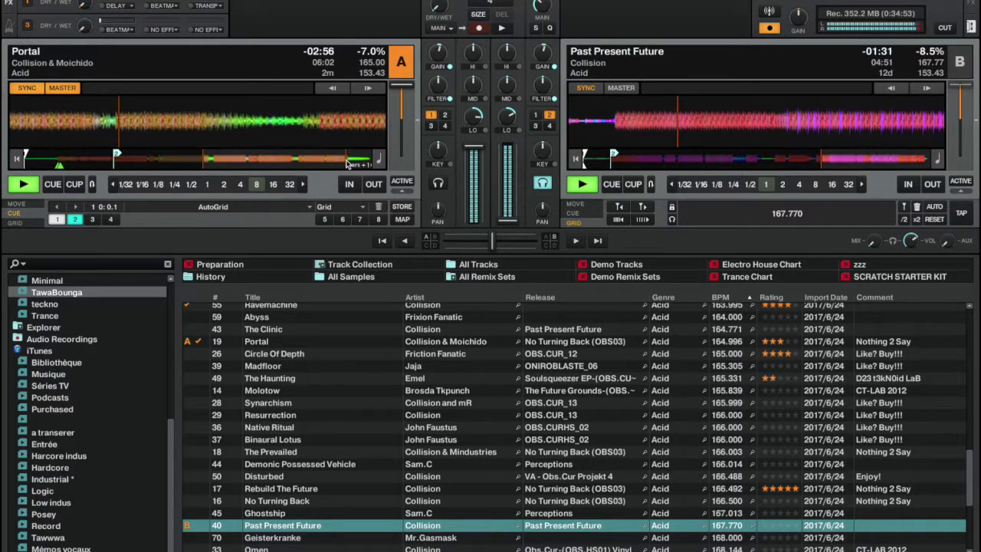
{"action": "key", "text": "Home"}
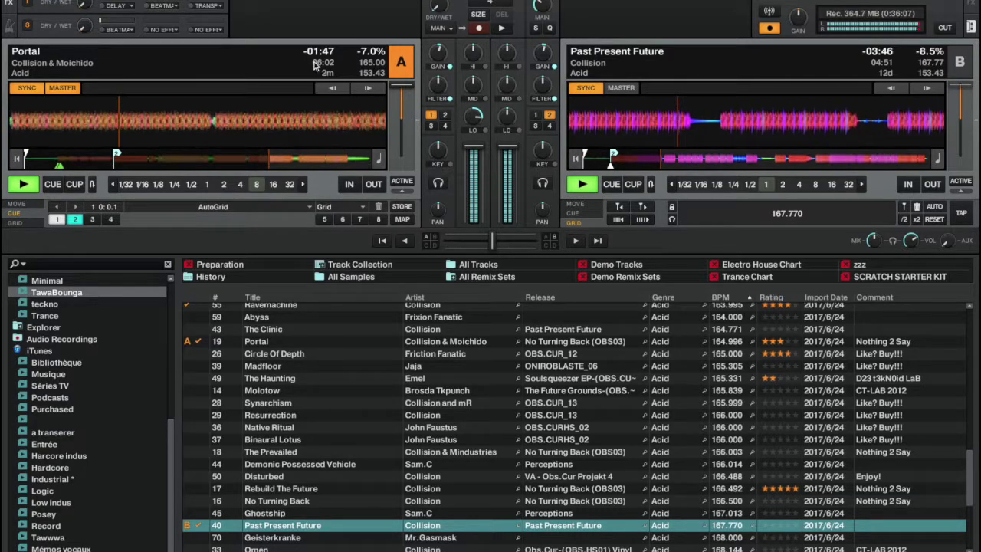
Raise deck A's tempo to 155.71 BPM, then hold the end of Portal in an 8-beat loop and release it.
{"action": "left_click", "coordinate": [408, 166]}
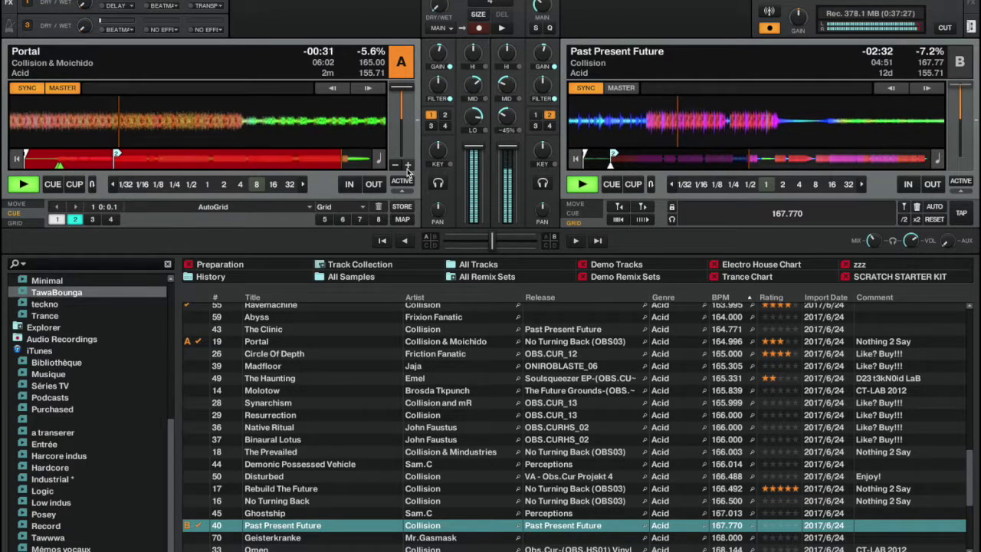
{"action": "left_click", "coordinate": [407, 174]}
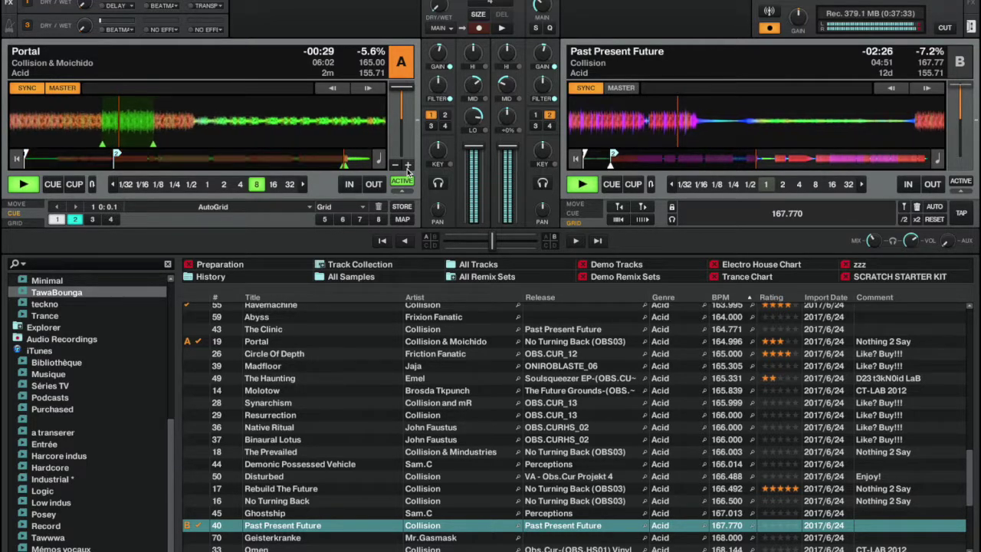
{"action": "left_click", "coordinate": [407, 173]}
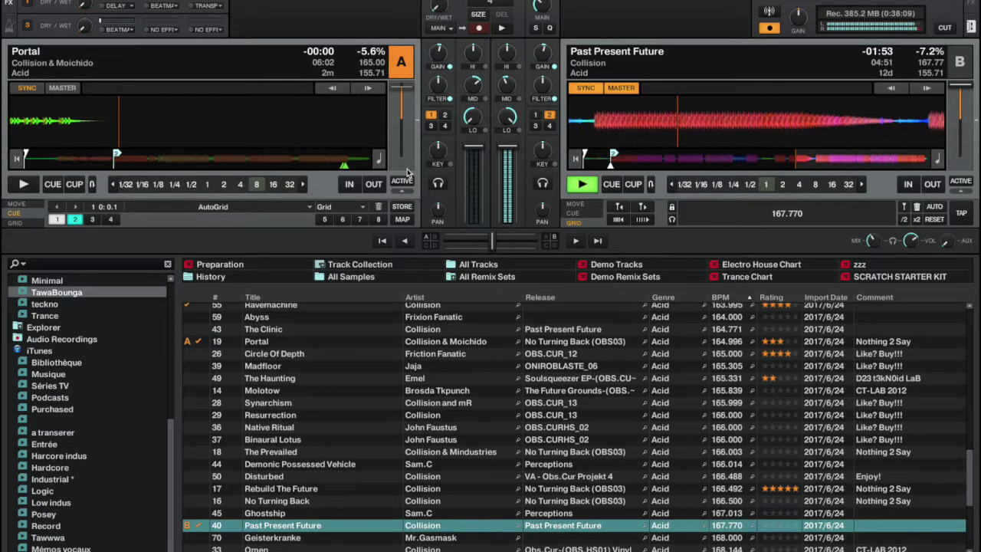
Store cue points 4 and 3 at the end of Portal, then load Omen from the playlist into deck A.
{"action": "key", "text": "4"}
{"action": "key", "text": "3"}
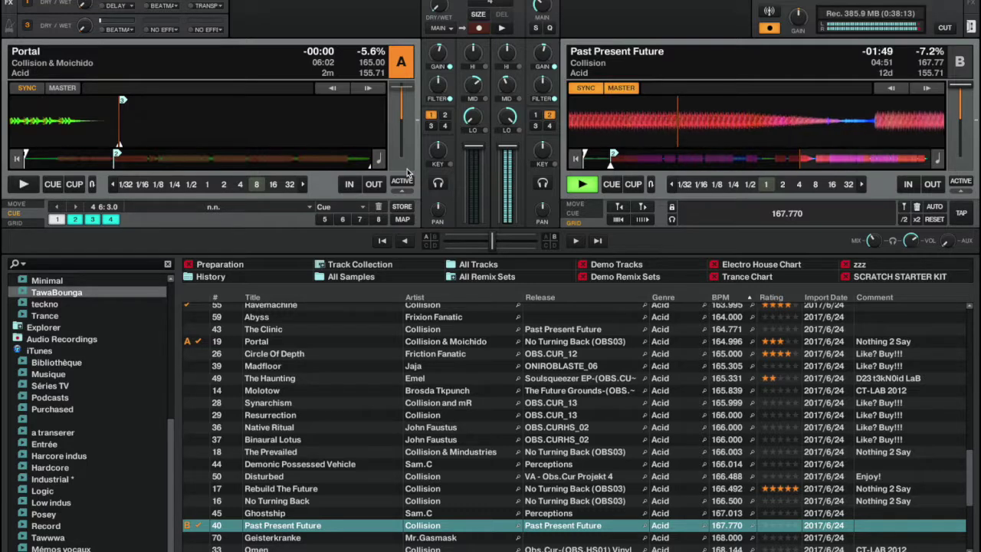
{"action": "key", "text": "Down"}
{"action": "key", "text": "Down"}
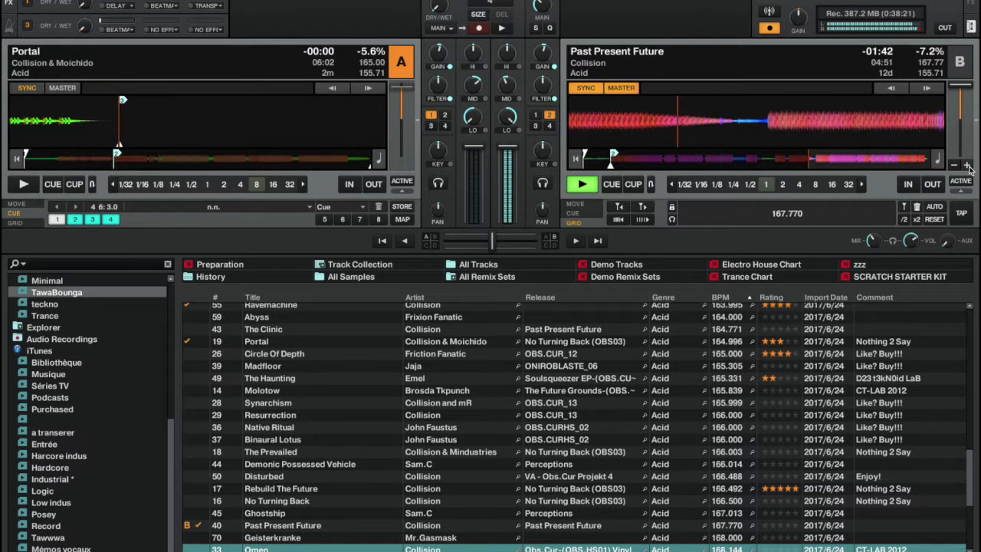
{"action": "key", "text": "ctrl+Left"}
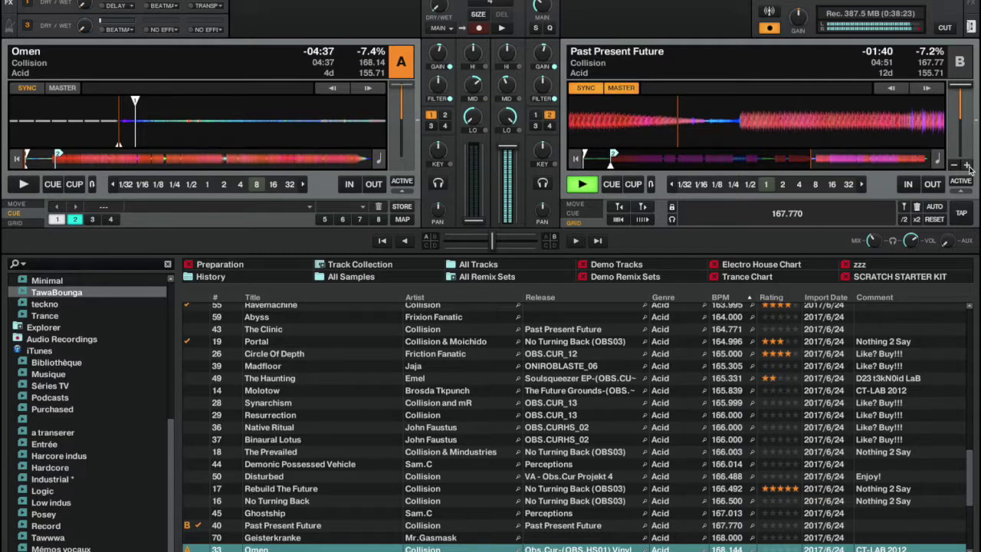
Raise deck B's tempo to 158.33 BPM and replace Omen with Mescaline on deck A.
{"action": "left_click", "coordinate": [968, 169]}
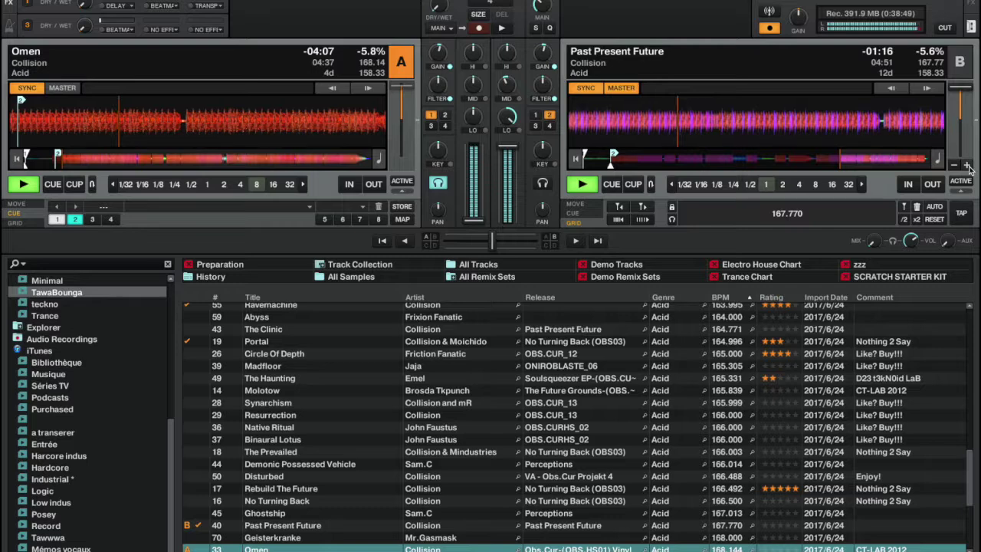
{"action": "key", "text": "Down"}
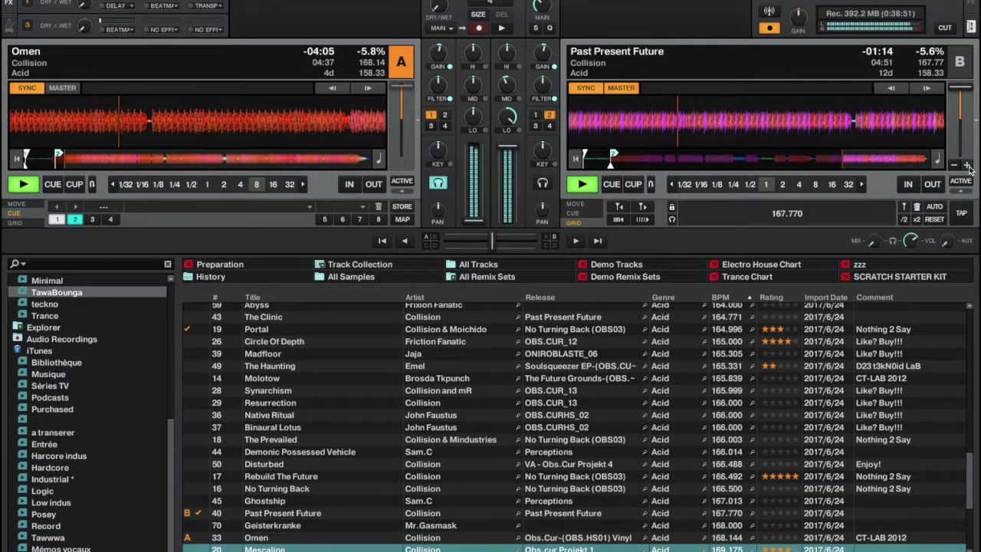
{"action": "key", "text": "ctrl+Left"}
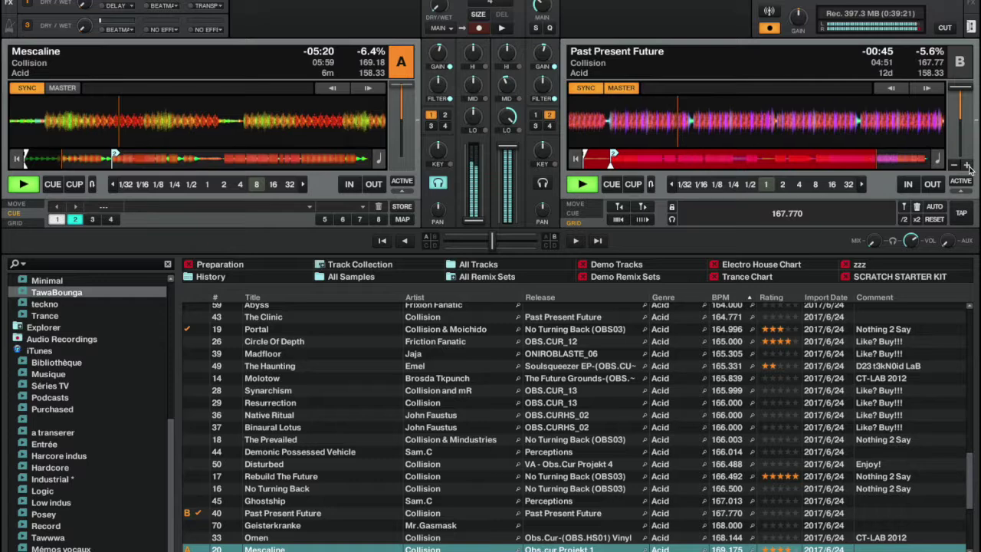
Hold the intro of Mescaline in 8-beat loops on deck A, then loop the end of Past Present Future for 8 beats on deck B.
{"action": "key", "text": "8"}
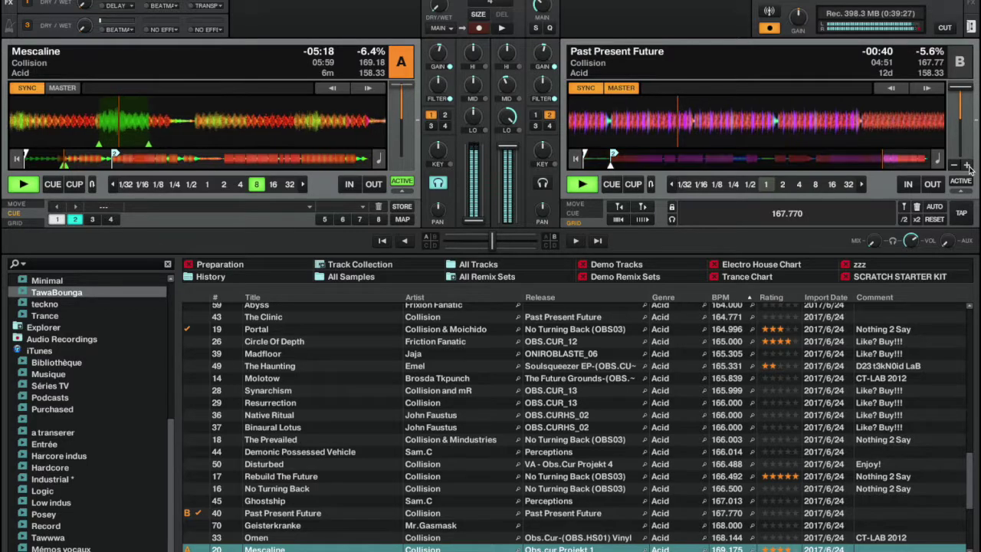
{"action": "key", "text": "8"}
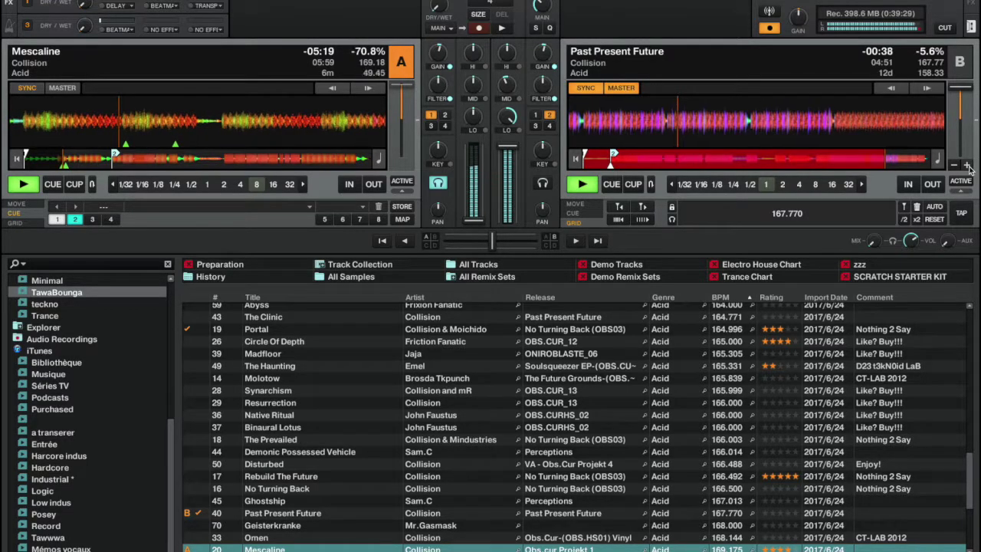
{"action": "key", "text": "8"}
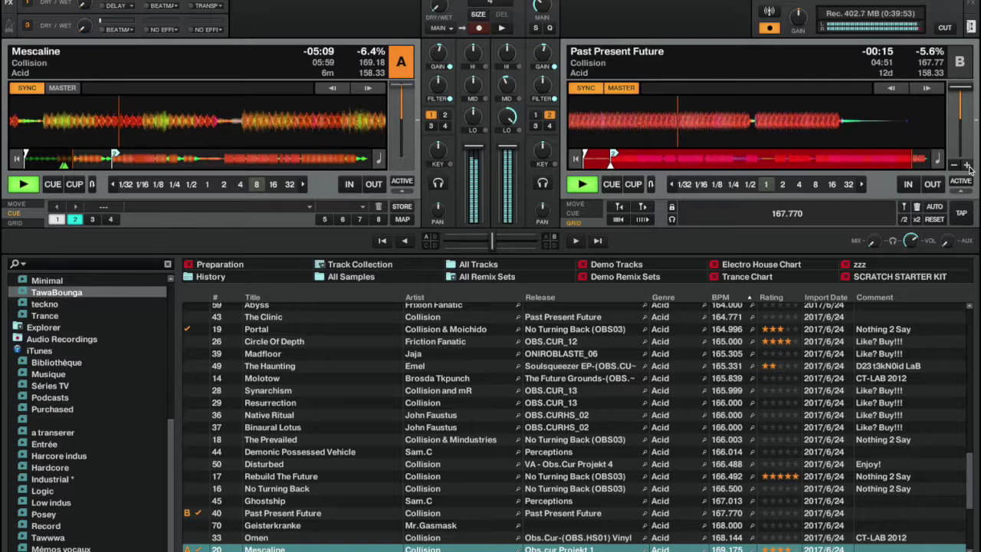
{"action": "key", "text": "8"}
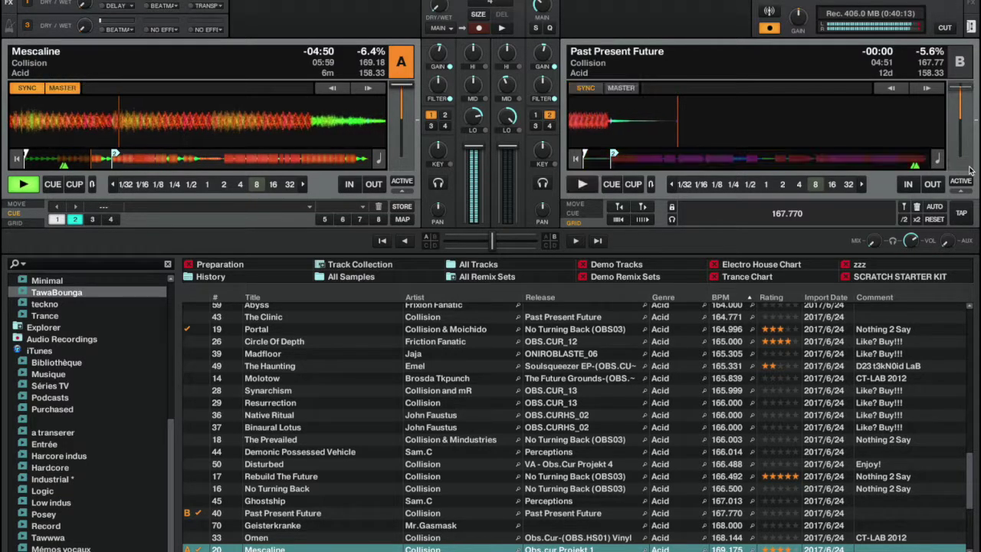
Load Headsman from the playlist into deck B and start it for headphone monitoring.
{"action": "key", "text": "Down"}
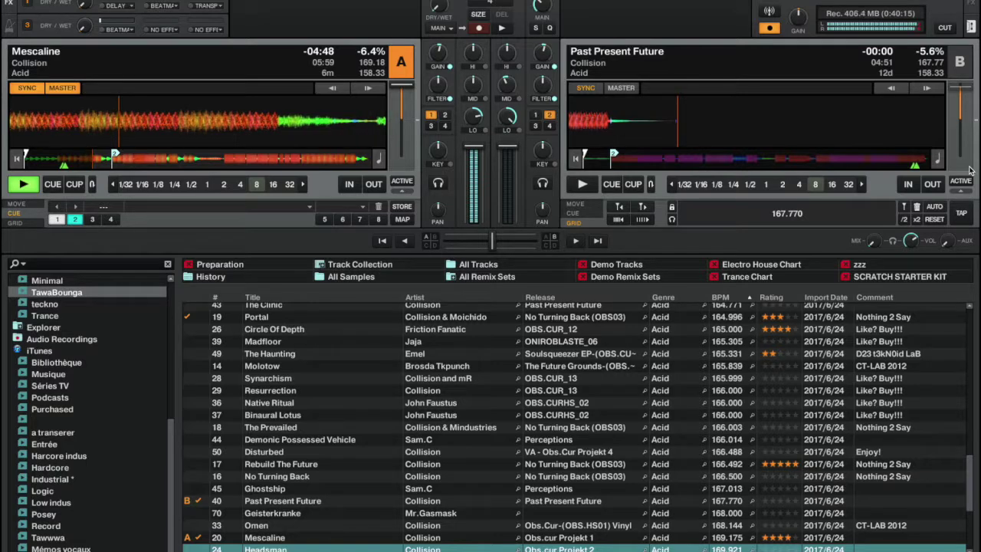
{"action": "key", "text": "ctrl+Right"}
{"action": "key", "text": "space"}
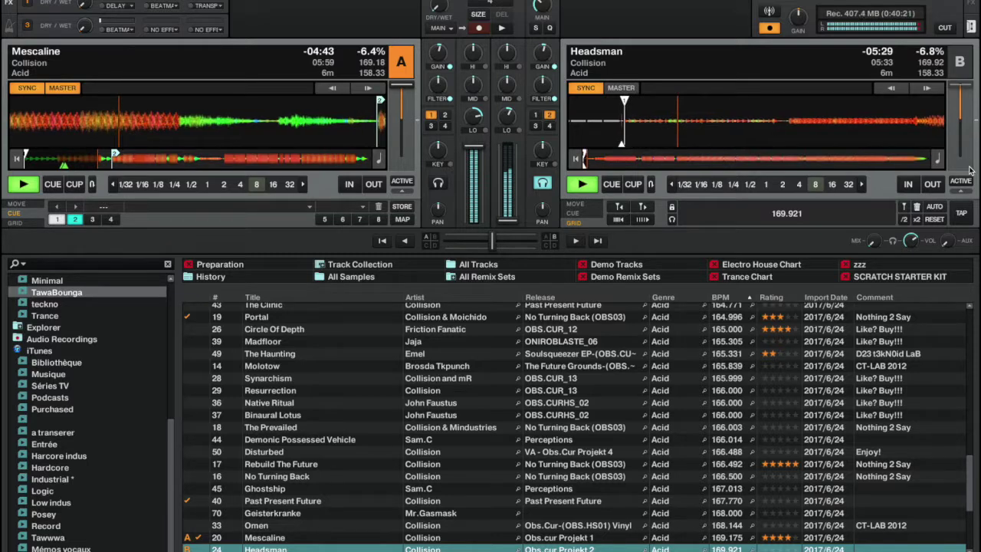
Raise deck A's tempo to 160.29 BPM and hold the intro of Headsman in an 8-beat loop on deck B.
{"action": "left_click", "coordinate": [409, 167]}
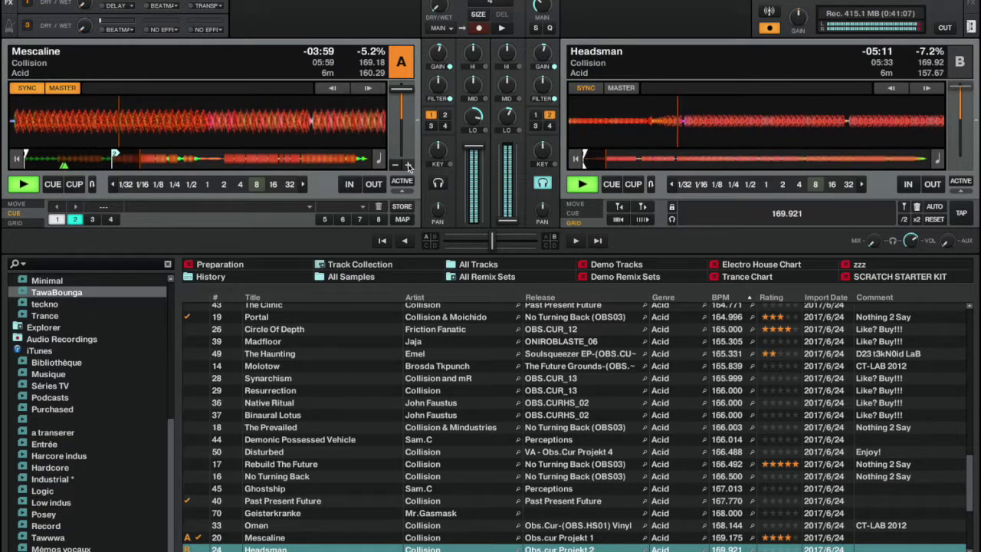
{"action": "key", "text": "l"}
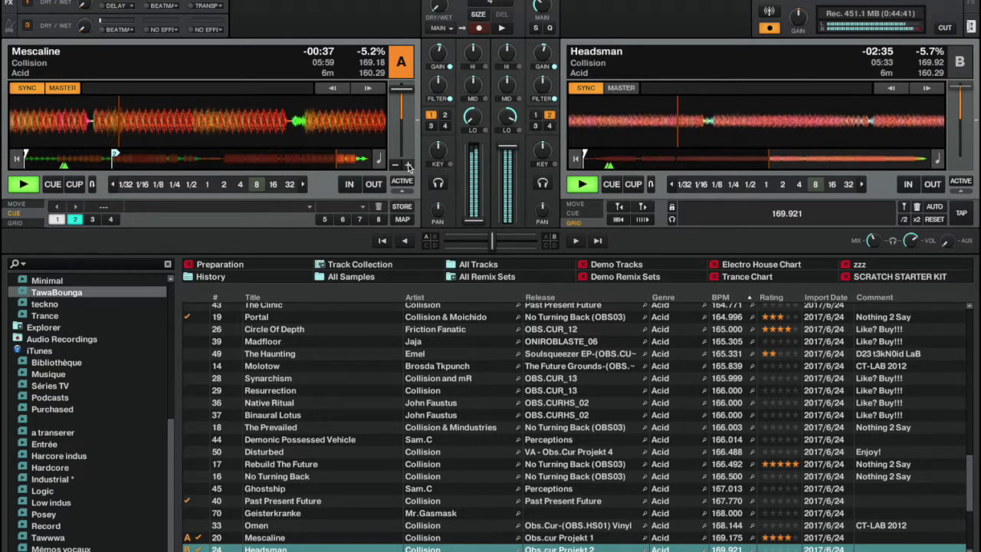
Load After Dark from the playlist into deck A, start it and monitor it through the headphones.
{"action": "key", "text": "Down"}
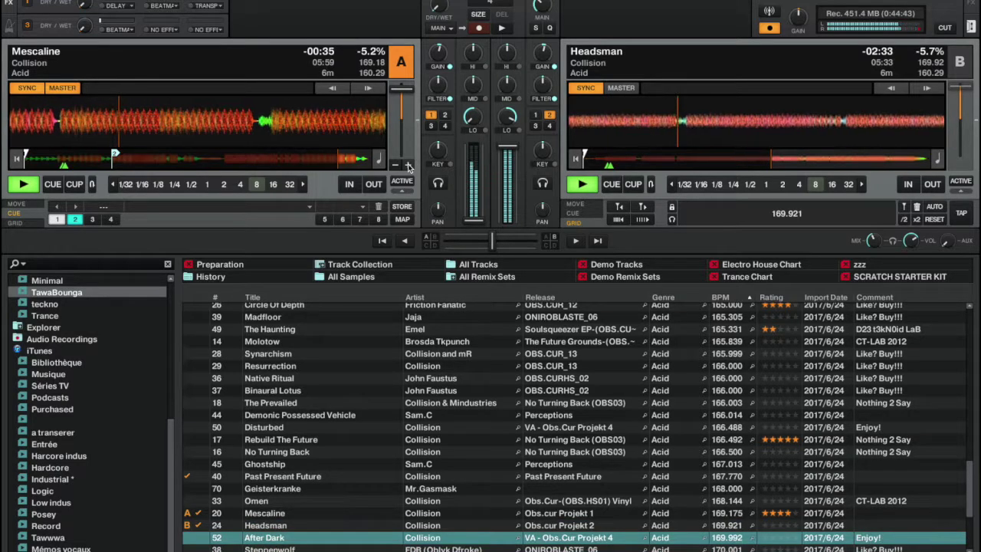
{"action": "key", "text": "space"}
{"action": "key", "text": "ctrl+Left"}
{"action": "key", "text": "h"}
{"action": "key", "text": "space"}
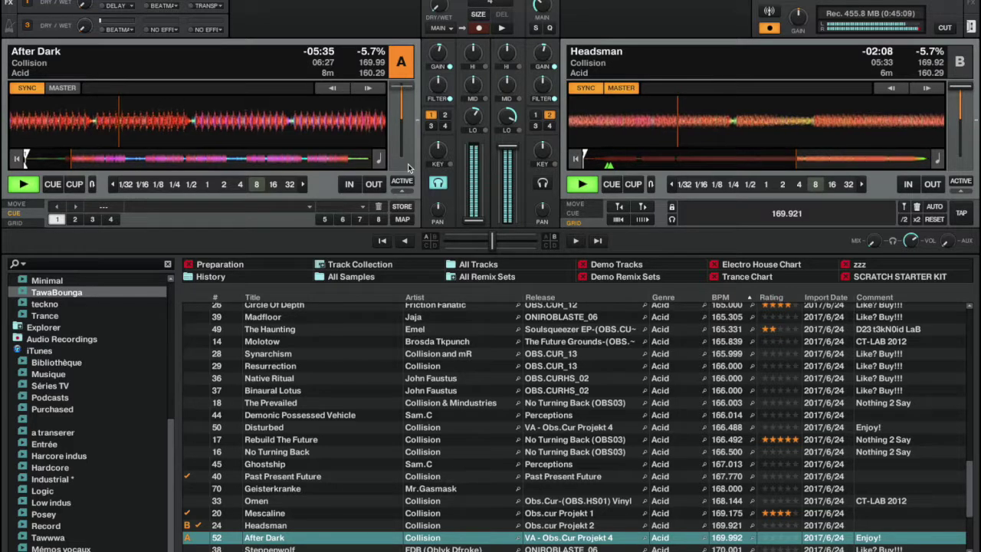
Hold After Dark in an 8-beat loop on deck A, then loop the end of Headsman on deck B.
{"action": "key", "text": "8"}
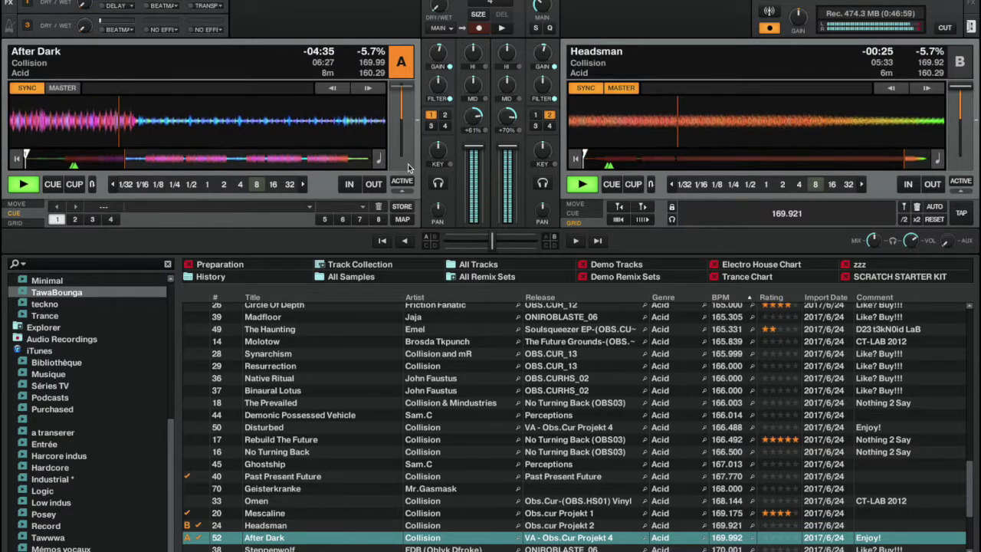
{"action": "key", "text": "l"}
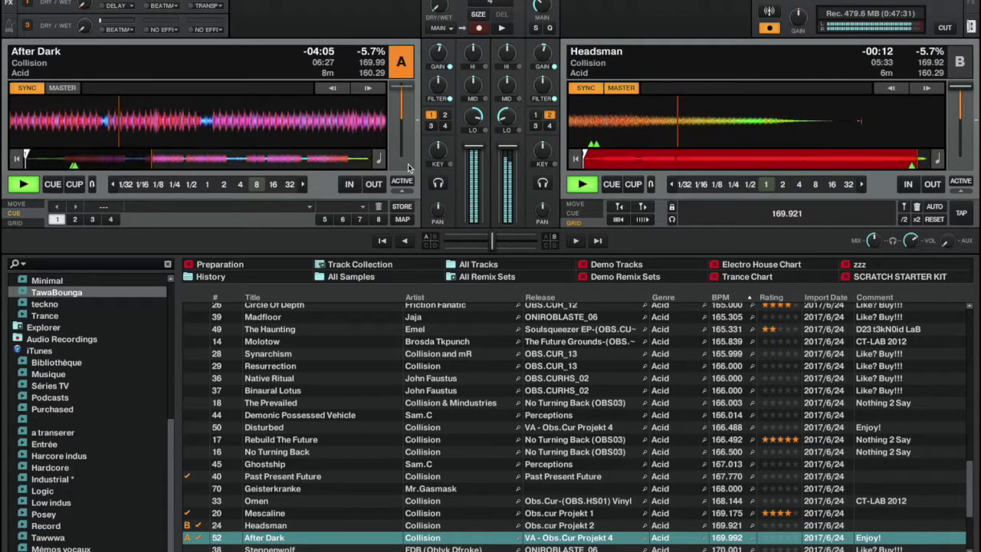
{"action": "key", "text": "8"}
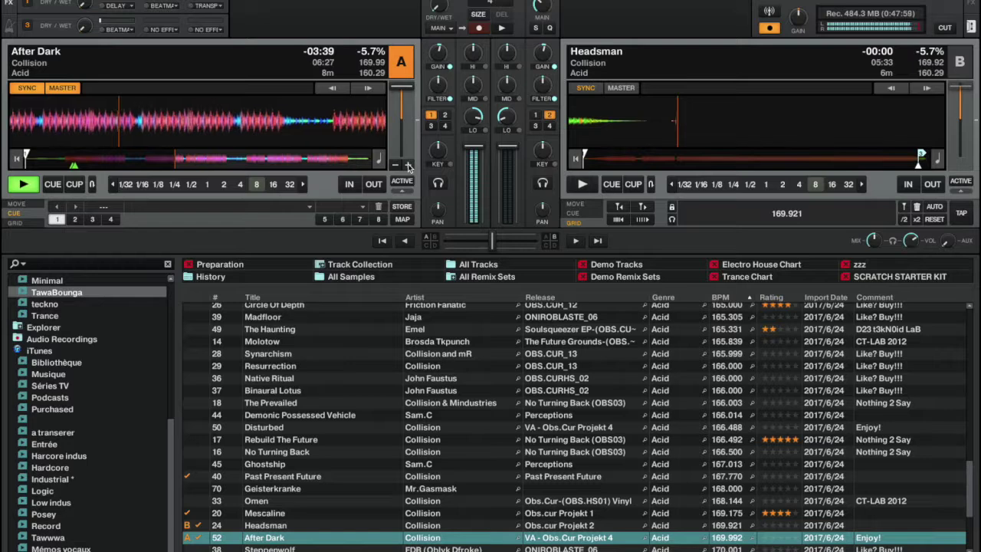
Load Steppenwolf into deck B and preview it through the headphones, skipping ahead in the track.
{"action": "key", "text": "Down"}
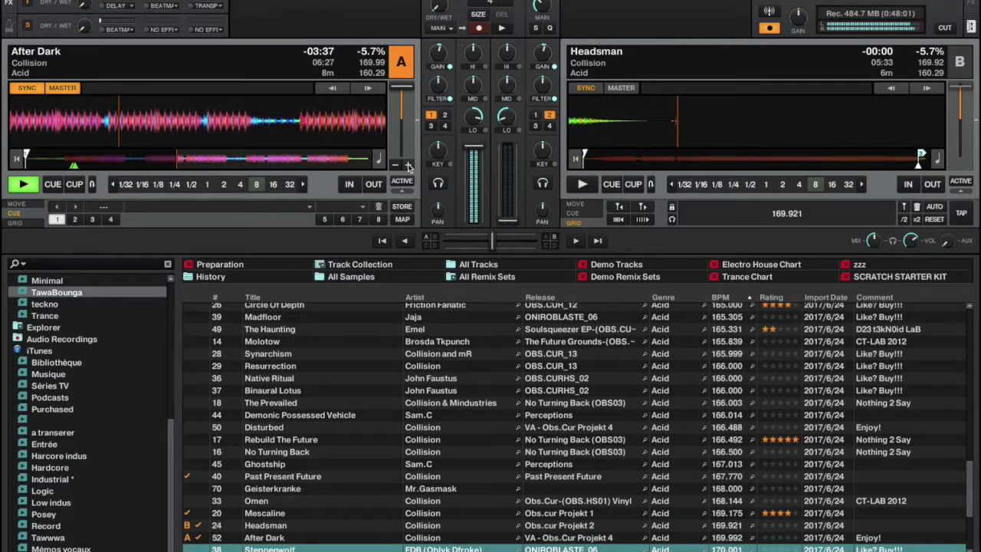
{"action": "key", "text": "ctrl+Right"}
{"action": "key", "text": "space"}
{"action": "key", "text": "h"}
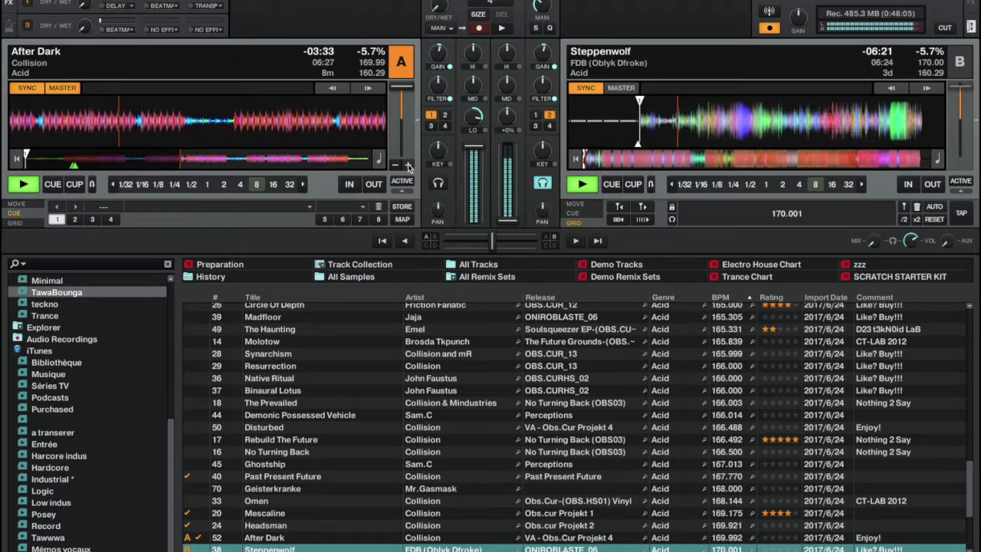
{"action": "key", "text": "Right"}
{"action": "key", "text": "Right"}
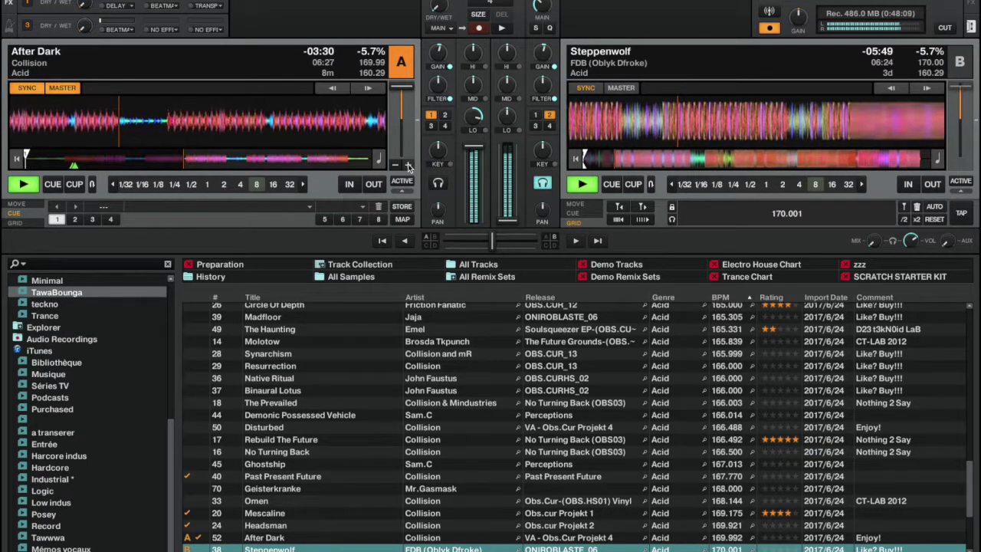
Replace Steppenwolf on deck B with Rebuild The Future from the playlist.
{"action": "key", "text": "Up"}
{"action": "key", "text": "Up"}
{"action": "key", "text": "Up"}
{"action": "key", "text": "Up"}
{"action": "key", "text": "Up"}
{"action": "key", "text": "Up"}
{"action": "key", "text": "Up"}
{"action": "key", "text": "Up"}
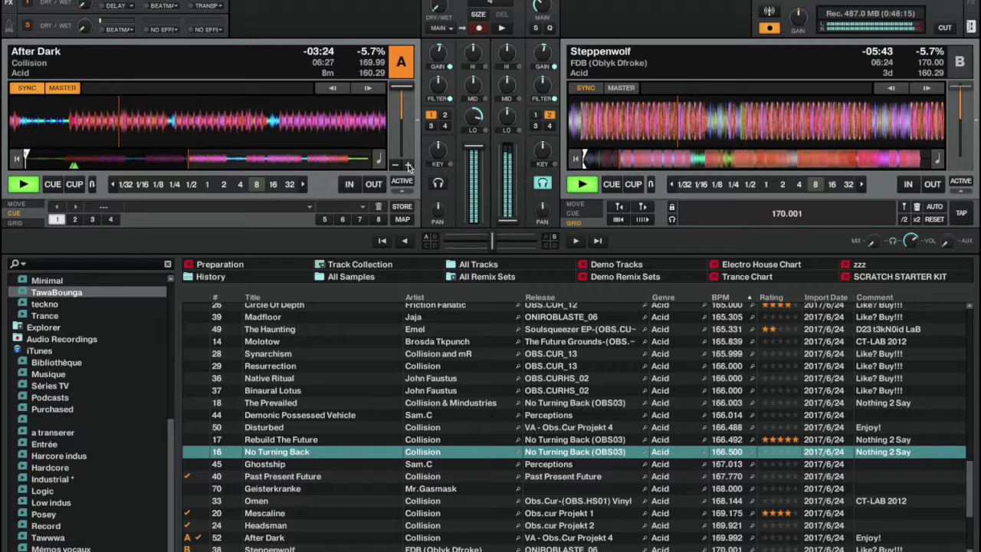
{"action": "key", "text": "Up"}
{"action": "key", "text": "ctrl+Right"}
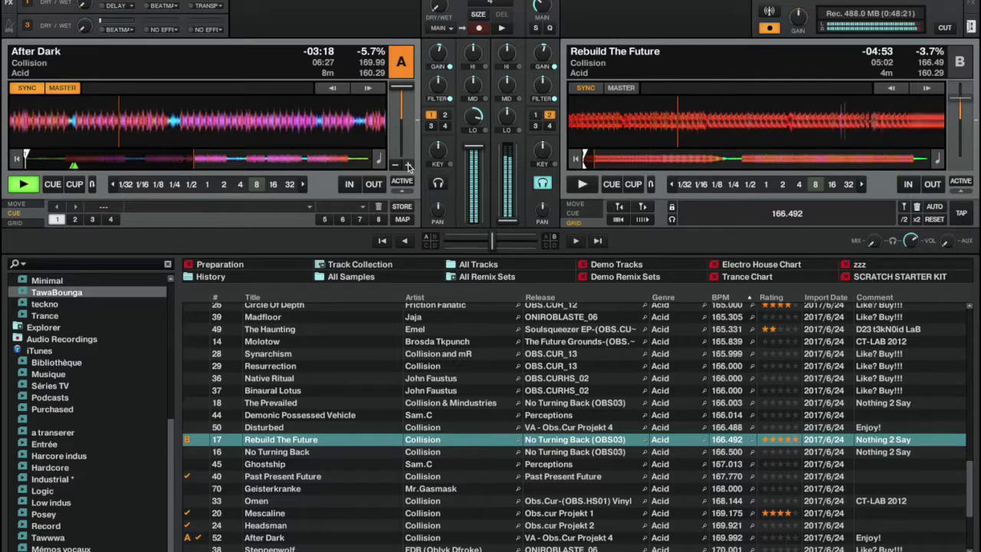
Start Rebuild The Future on deck B and store cue point 3 near the end of After Dark on deck A.
{"action": "key", "text": "space"}
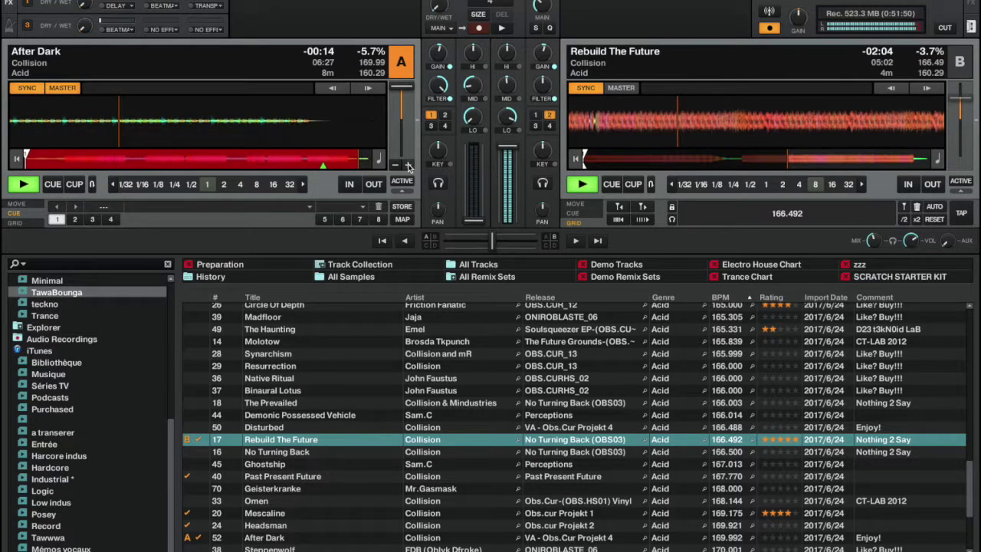
{"action": "key", "text": "3"}
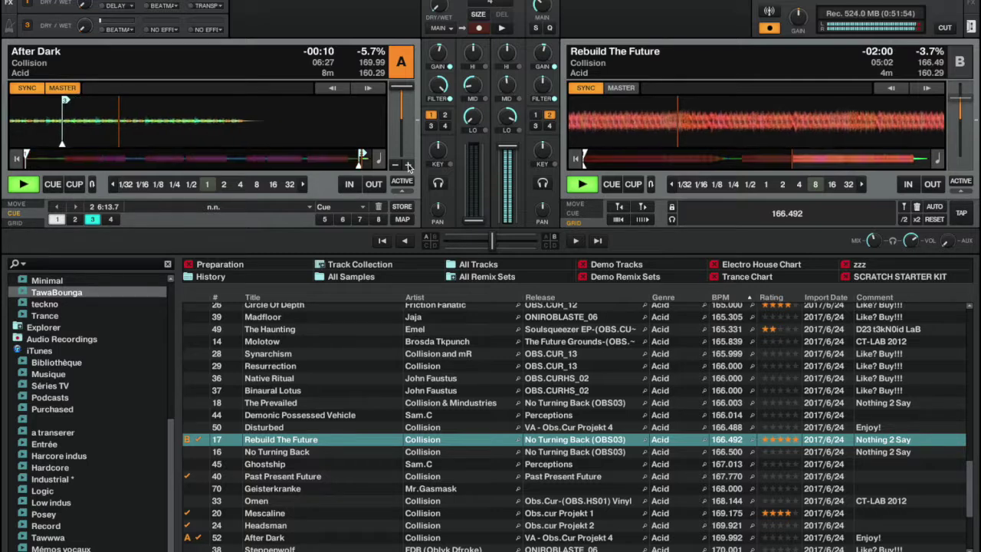
Load Molotow from the playlist into deck A and preview it through the headphones.
{"action": "key", "text": "Up"}
{"action": "key", "text": "Up"}
{"action": "key", "text": "Up"}
{"action": "key", "text": "Up"}
{"action": "key", "text": "Up"}
{"action": "key", "text": "Up"}
{"action": "key", "text": "Up"}
{"action": "key", "text": "Up"}
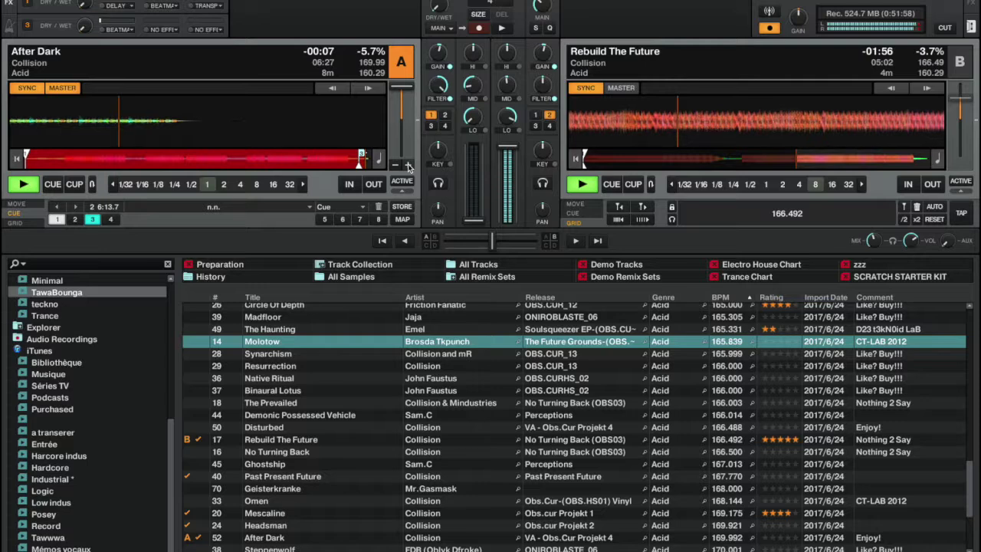
{"action": "key", "text": "ctrl+Left"}
{"action": "key", "text": "h"}
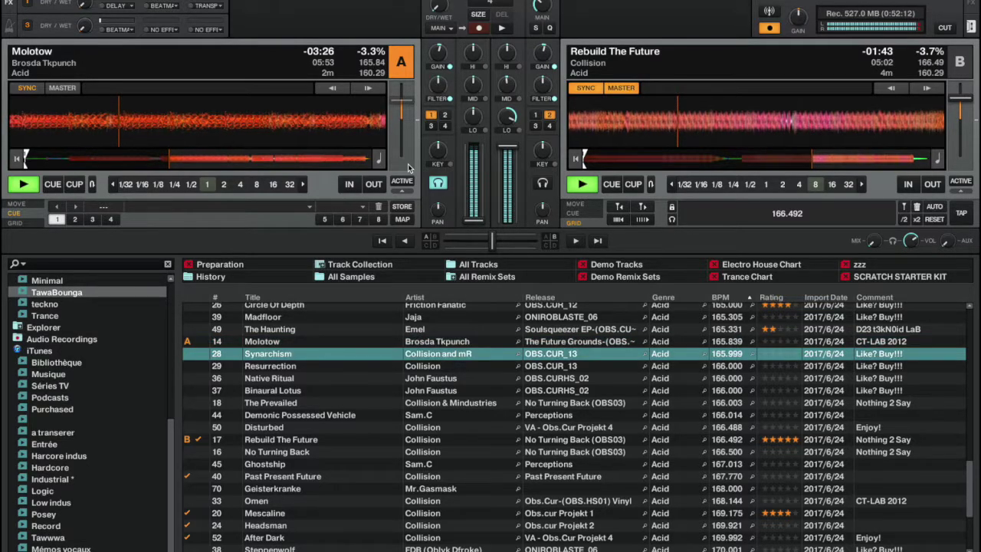
Replace Molotow on deck A with Voyage from further down the playlist.
{"action": "key", "text": "Down"}
{"action": "key", "text": "Down"}
{"action": "key", "text": "Down"}
{"action": "key", "text": "Down"}
{"action": "key", "text": "Down"}
{"action": "key", "text": "Down"}
{"action": "key", "text": "Down"}
{"action": "key", "text": "Down"}
{"action": "key", "text": "Down"}
{"action": "key", "text": "Down"}
{"action": "key", "text": "Down"}
{"action": "key", "text": "Down"}
{"action": "key", "text": "Down"}
{"action": "key", "text": "Down"}
{"action": "key", "text": "Down"}
{"action": "key", "text": "Down"}
{"action": "key", "text": "Down"}
{"action": "key", "text": "Down"}
{"action": "key", "text": "Down"}
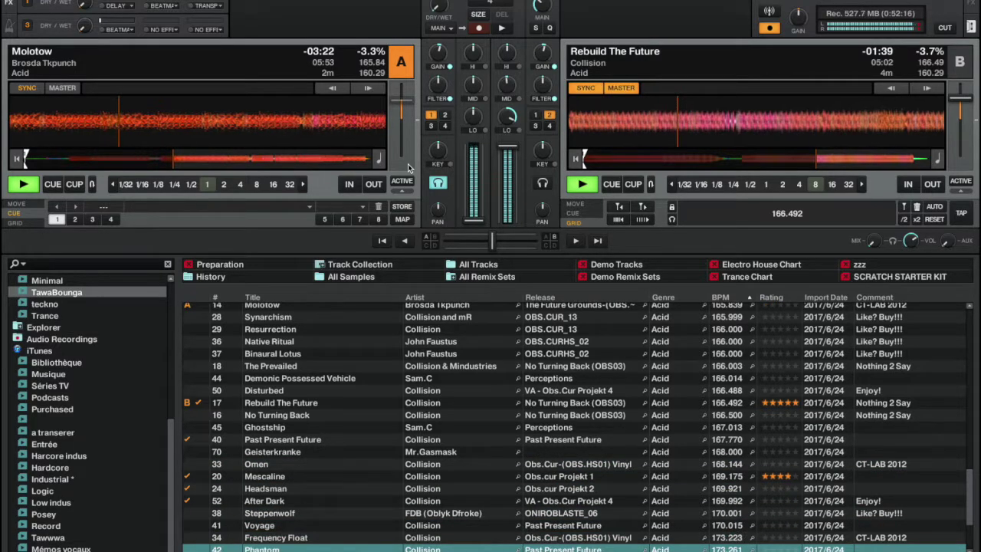
{"action": "key", "text": "Up"}
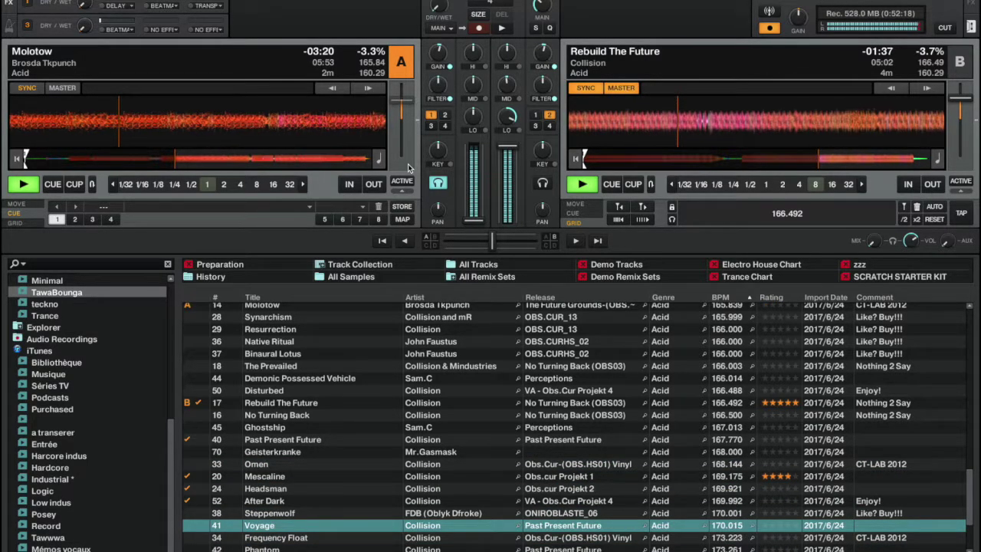
{"action": "key", "text": "ctrl+Left"}
Preview Voyage on deck A by skipping ahead, then move back toward its beginning.
{"action": "key", "text": "Right"}
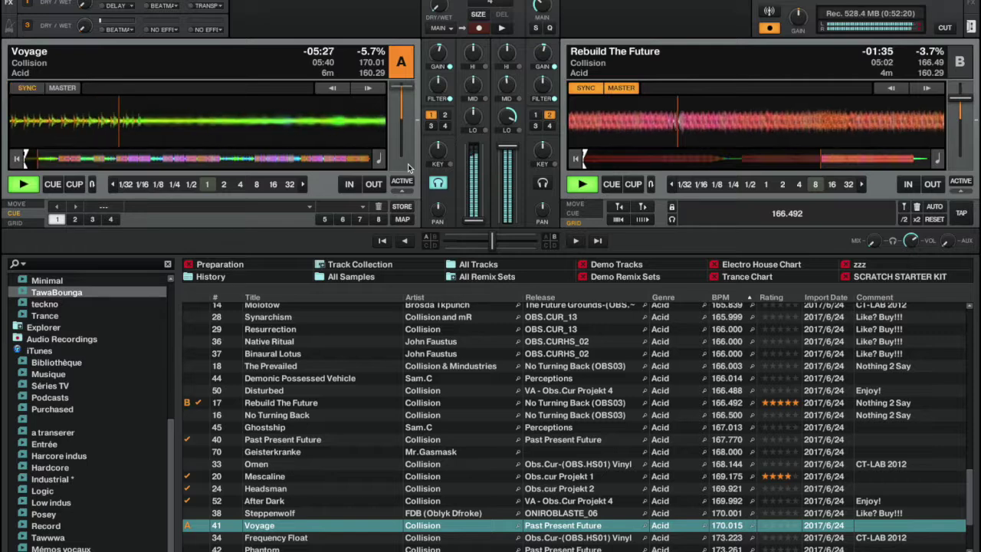
{"action": "key", "text": "Left"}
{"action": "key", "text": "Left"}
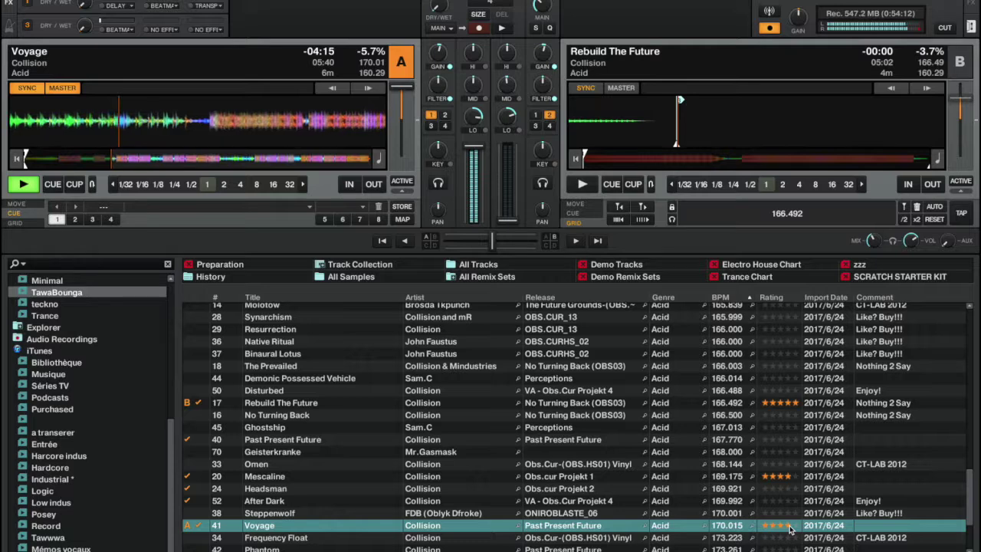
Load Omen from the playlist into deck B.
{"action": "key", "text": "Up"}
{"action": "key", "text": "Down"}
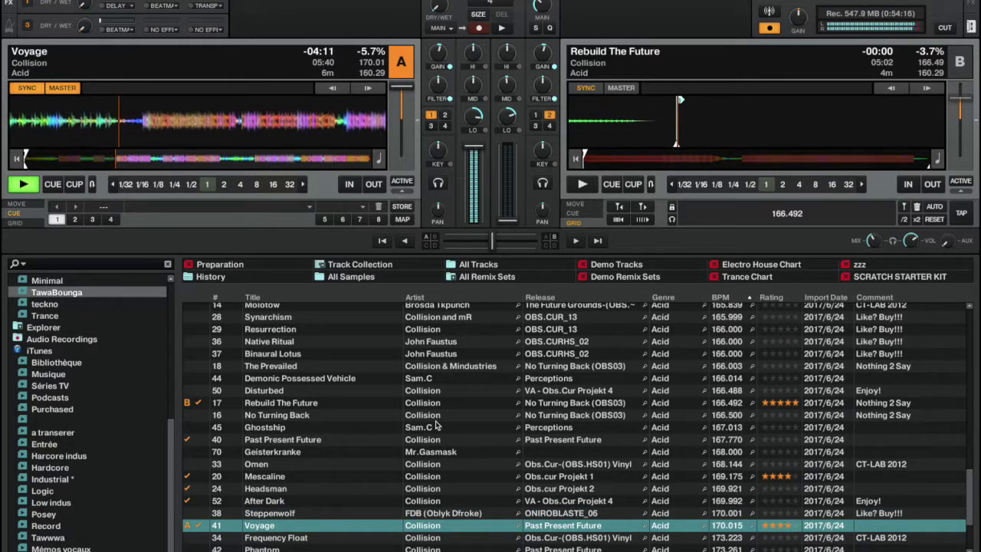
{"action": "left_click", "coordinate": [279, 464]}
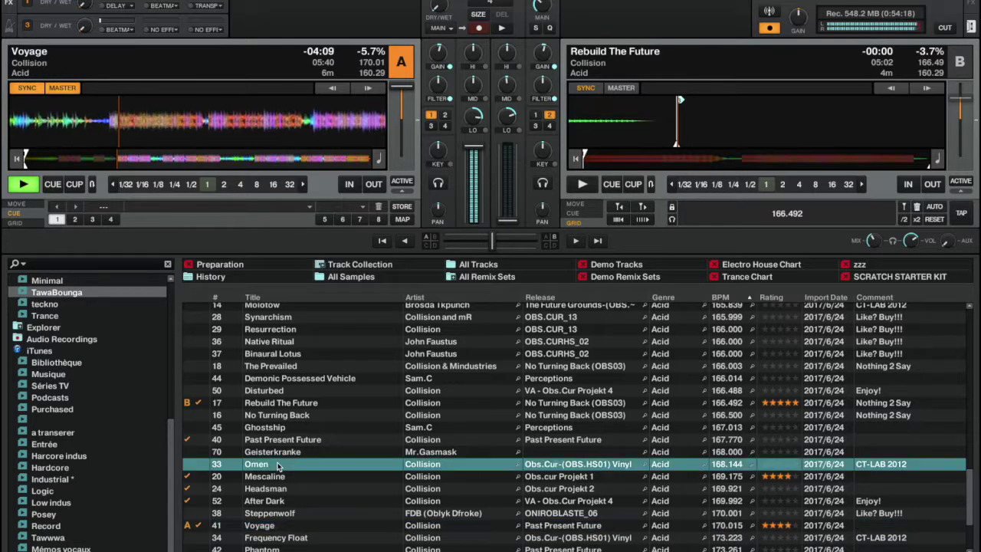
{"action": "key", "text": "ctrl+Right"}
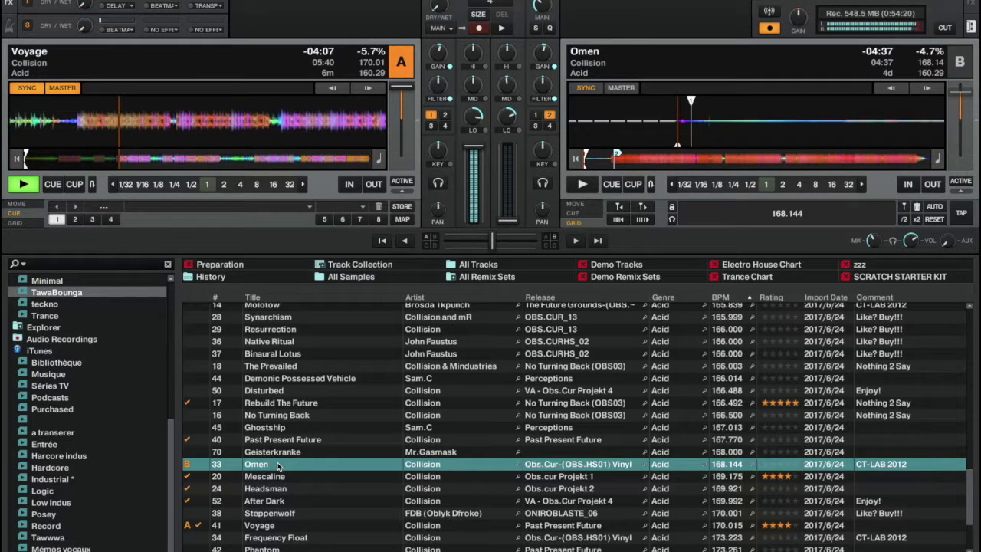
Play Omen on deck B in the headphones and jump to its second cue point.
{"action": "key", "text": "space"}
{"action": "key", "text": "h"}
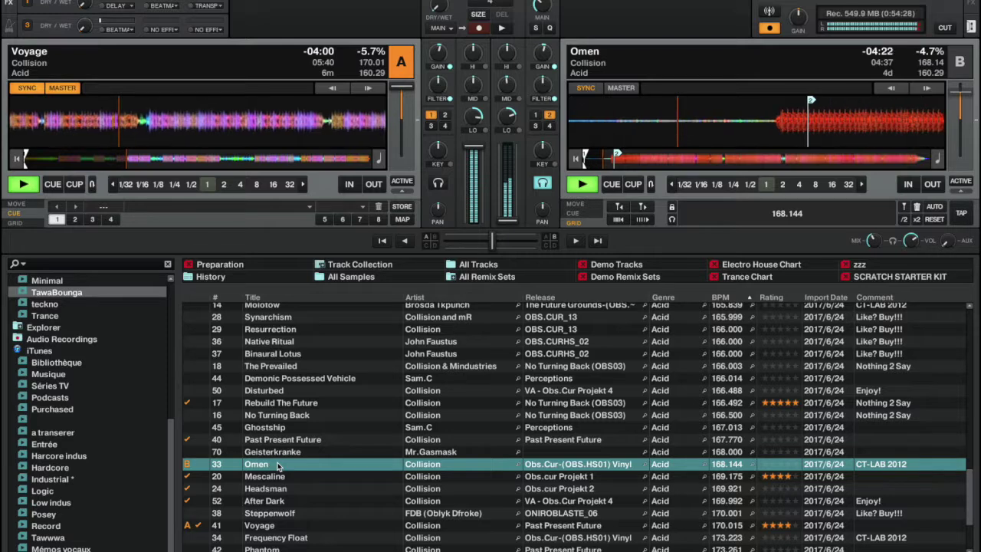
{"action": "key", "text": "2"}
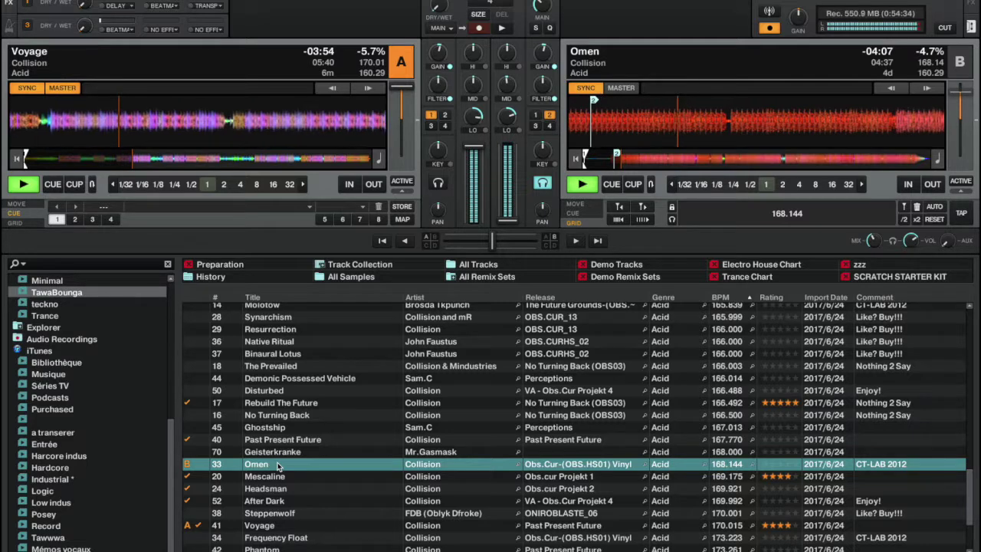
Replace Omen on deck B with Ghostship from further up the playlist and skip ahead in it.
{"action": "key", "text": "Up"}
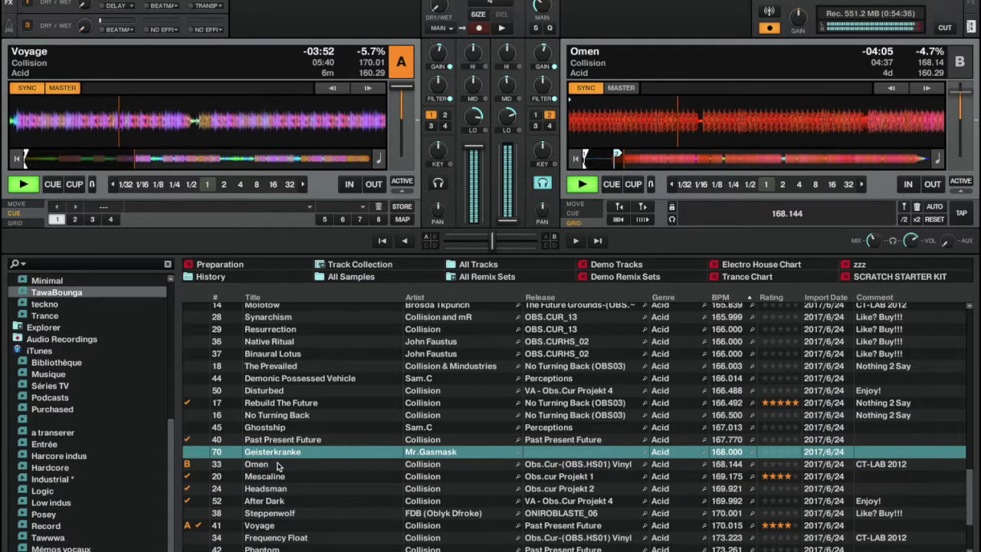
{"action": "key", "text": "Up"}
{"action": "key", "text": "Up"}
{"action": "key", "text": "Up"}
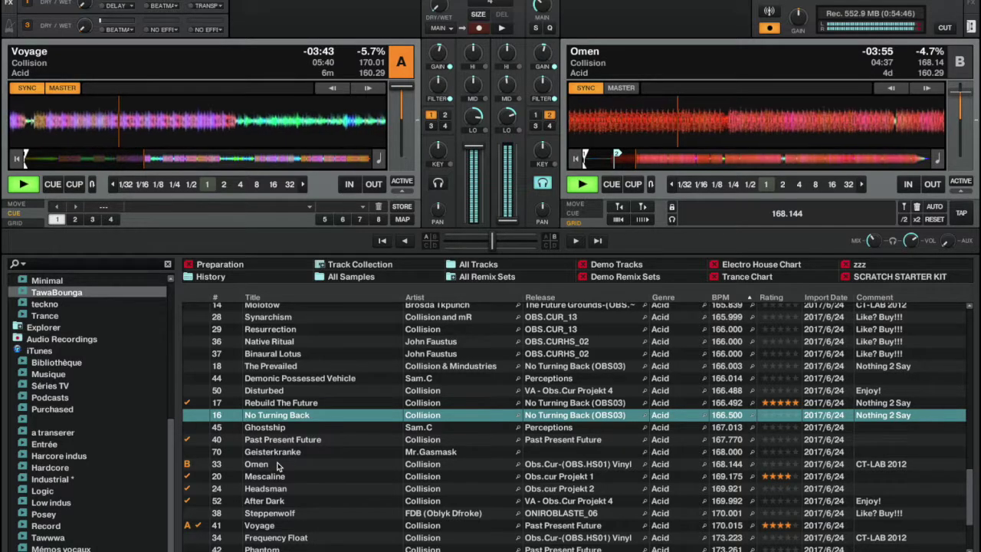
{"action": "key", "text": "Down"}
{"action": "key", "text": "super+Right"}
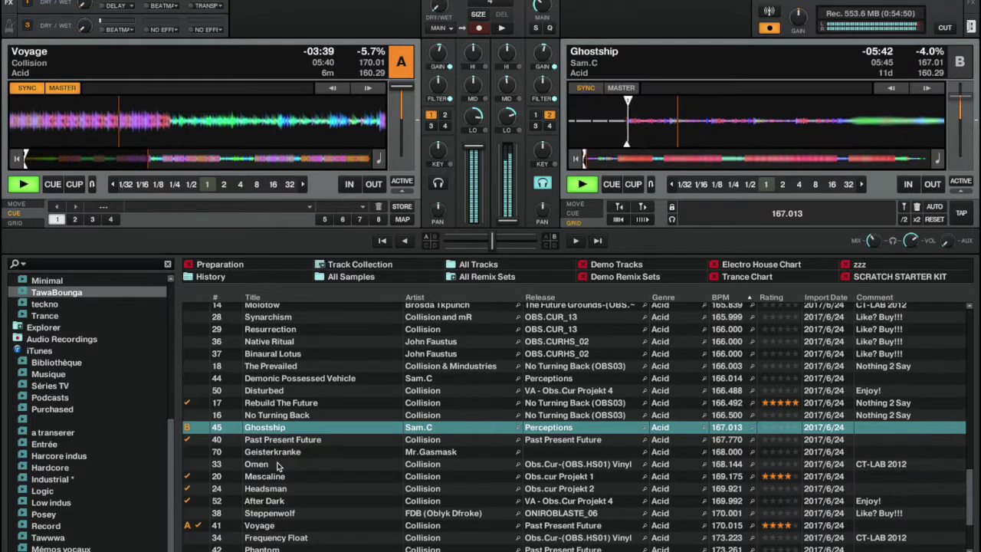
{"action": "key", "text": "shift+Right"}
{"action": "key", "text": "shift+Right"}
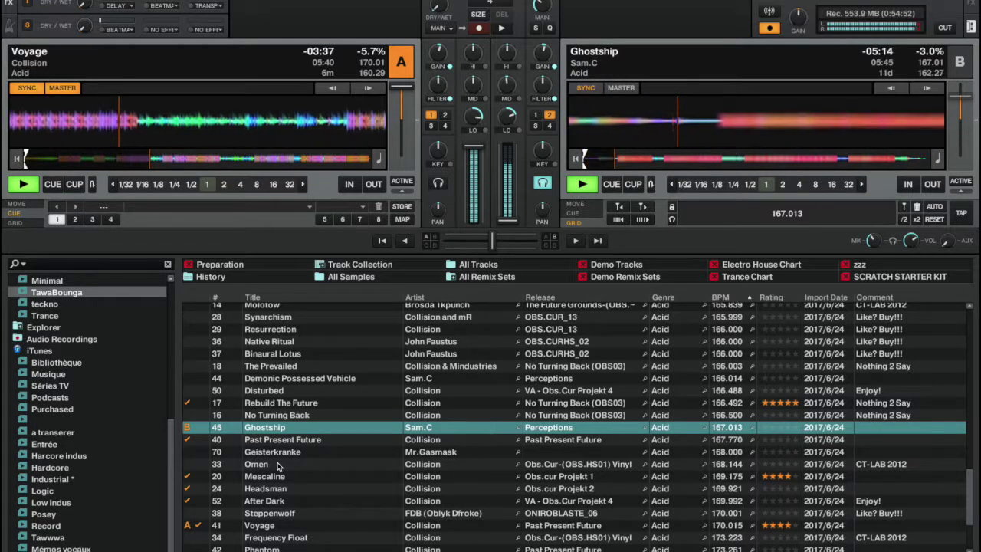
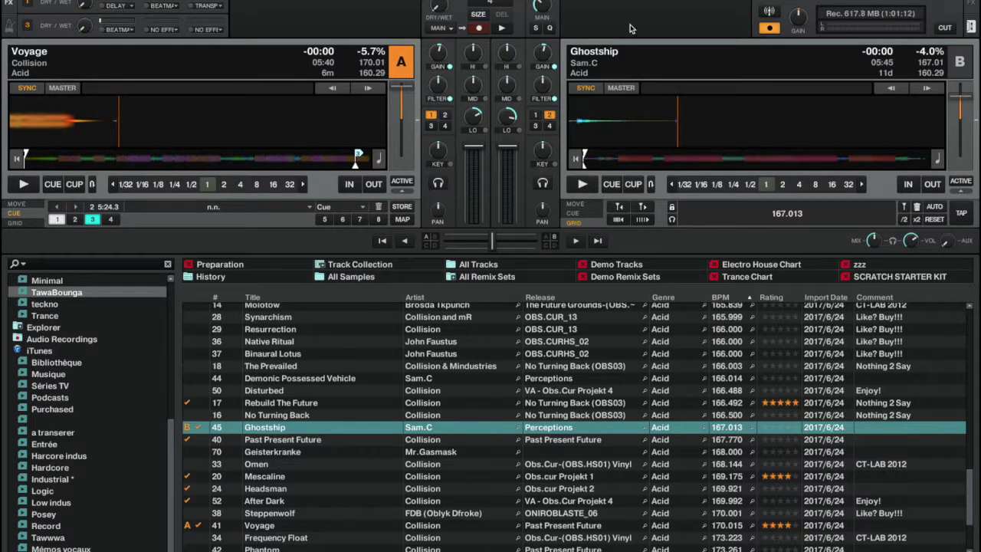
Stop the audio recording of the mix.
{"action": "left_click", "coordinate": [768, 28]}
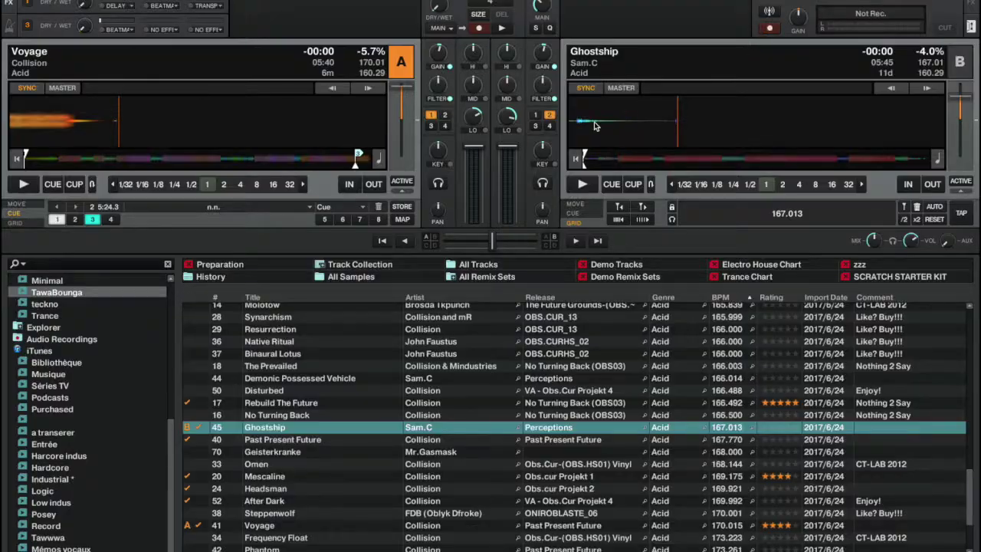
Switch to NoteBurner iTunes DRM Audio Converter, try to convert the listed Sifres tracks, and dismiss the iTunes problem report.
{"action": "key", "text": "ctrl+Right"}
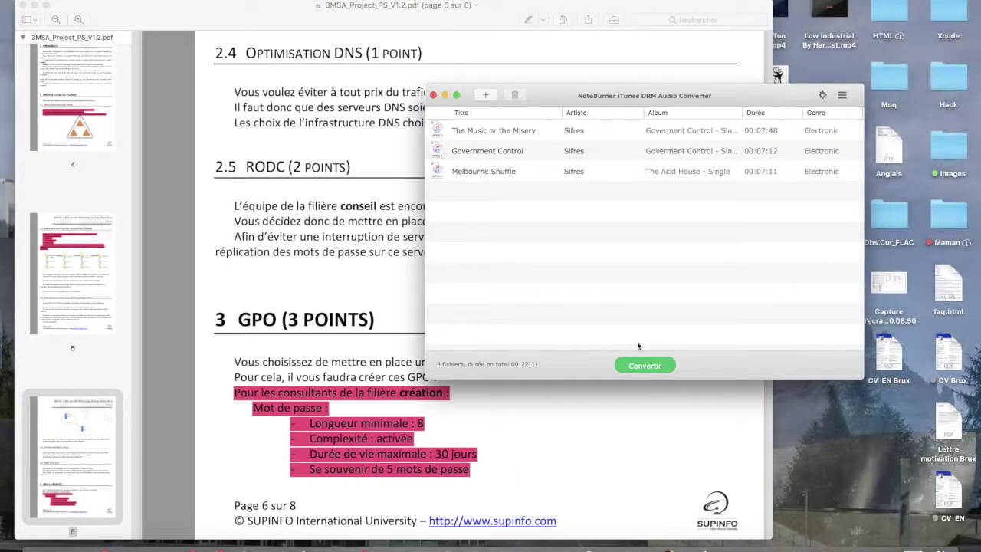
{"action": "left_click", "coordinate": [641, 364]}
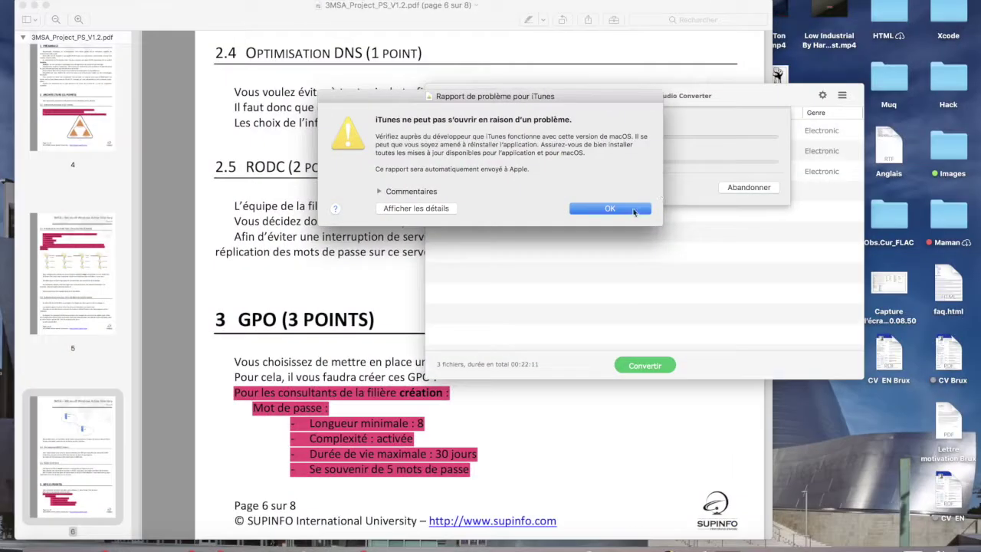
{"action": "left_click", "coordinate": [634, 212]}
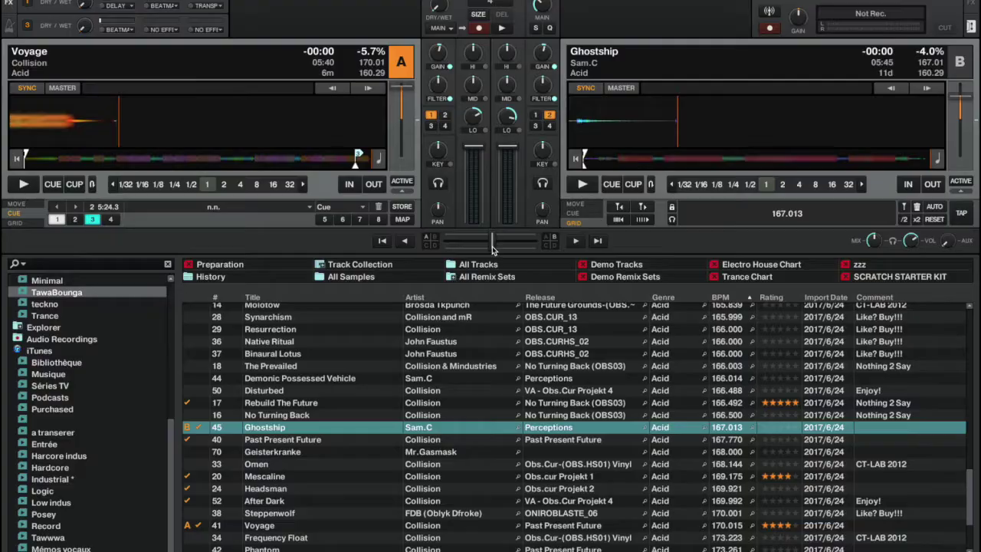
Switch to Finder and open the Recordings folder inside Musique > Traktor.
{"action": "key", "text": "ctrl+Left"}
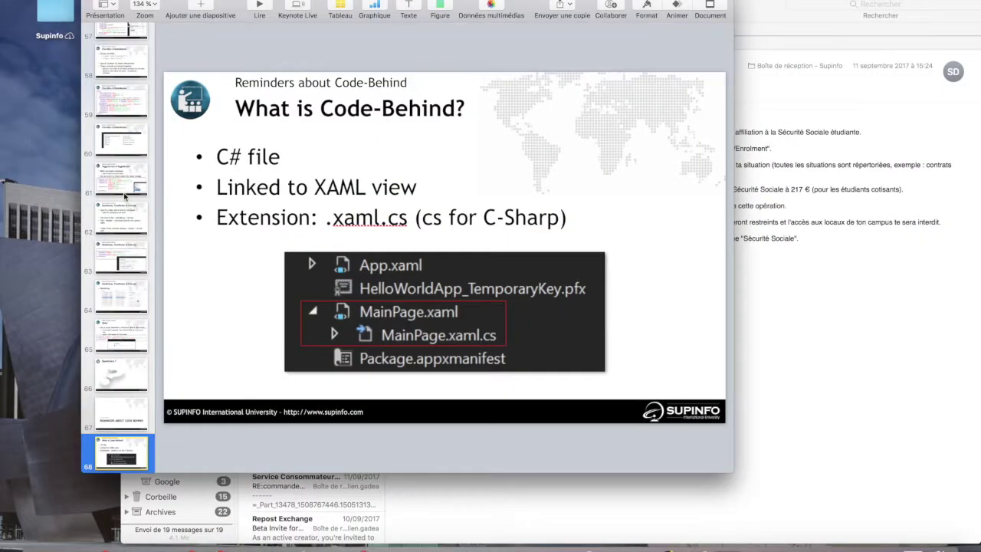
{"action": "left_click", "coordinate": [58, 532]}
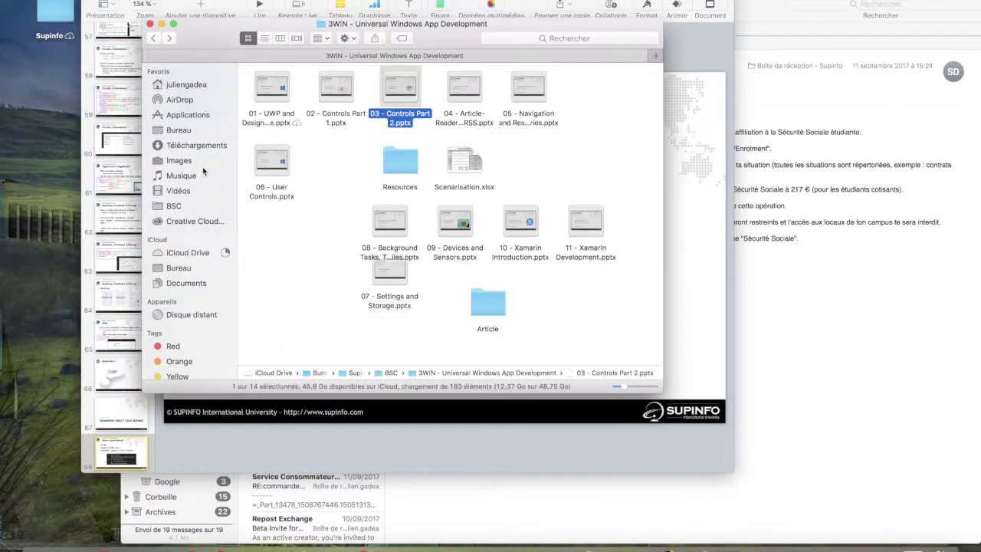
{"action": "left_click", "coordinate": [155, 38]}
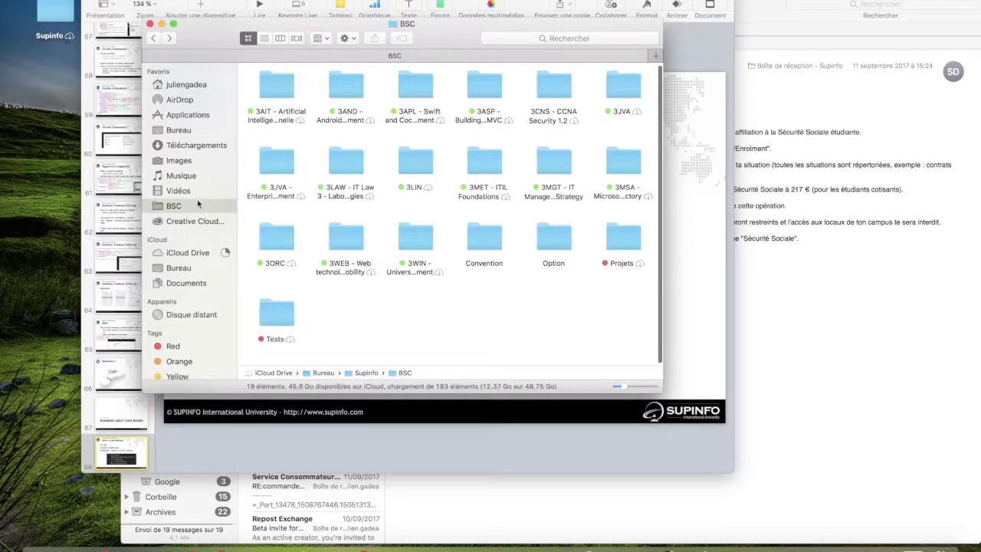
{"action": "left_click", "coordinate": [190, 177]}
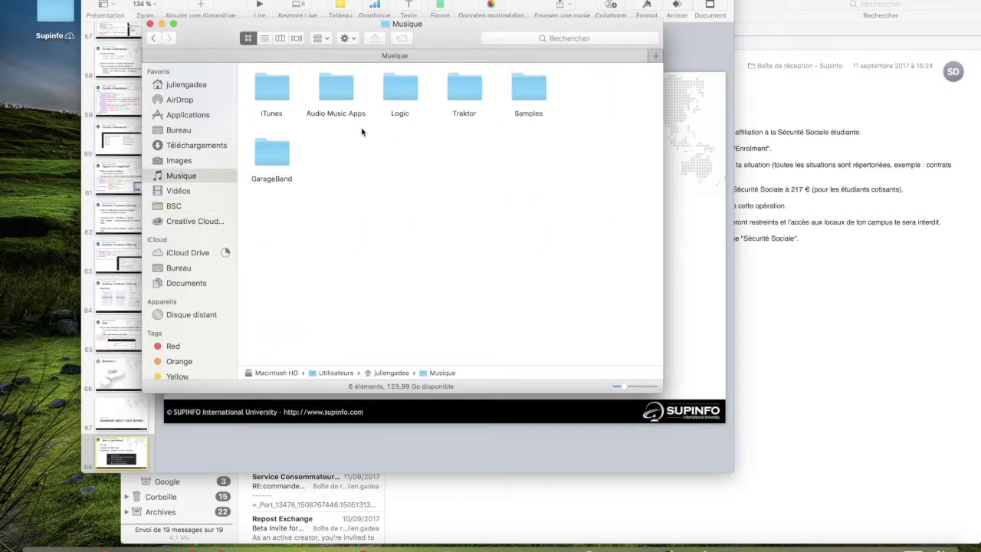
{"action": "double_click", "coordinate": [275, 96]}
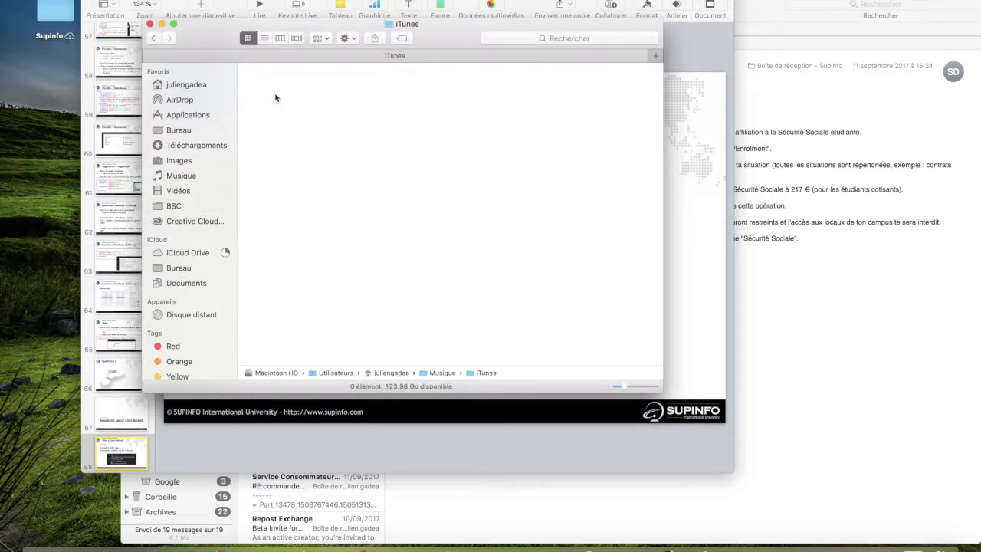
{"action": "left_click", "coordinate": [154, 38]}
{"action": "double_click", "coordinate": [453, 101]}
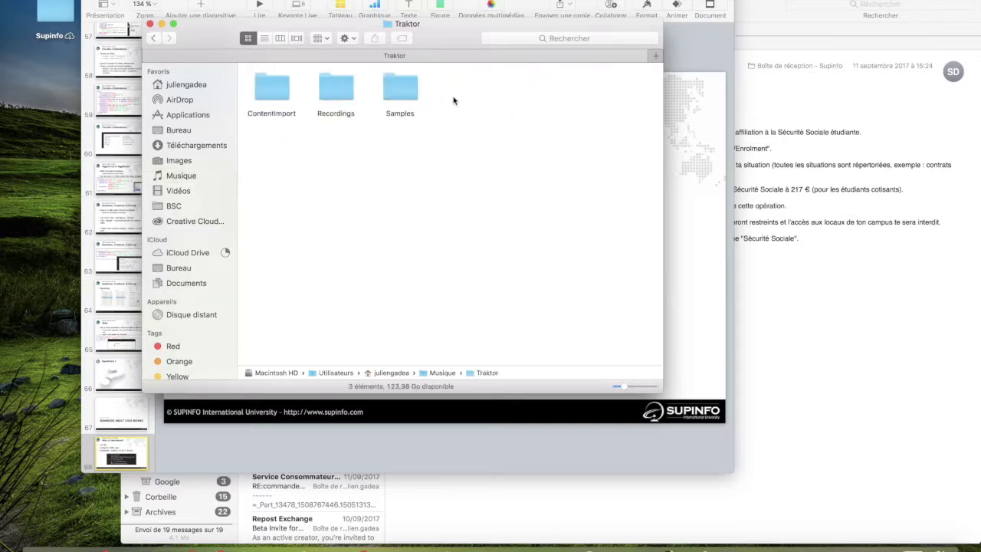
{"action": "double_click", "coordinate": [351, 95]}
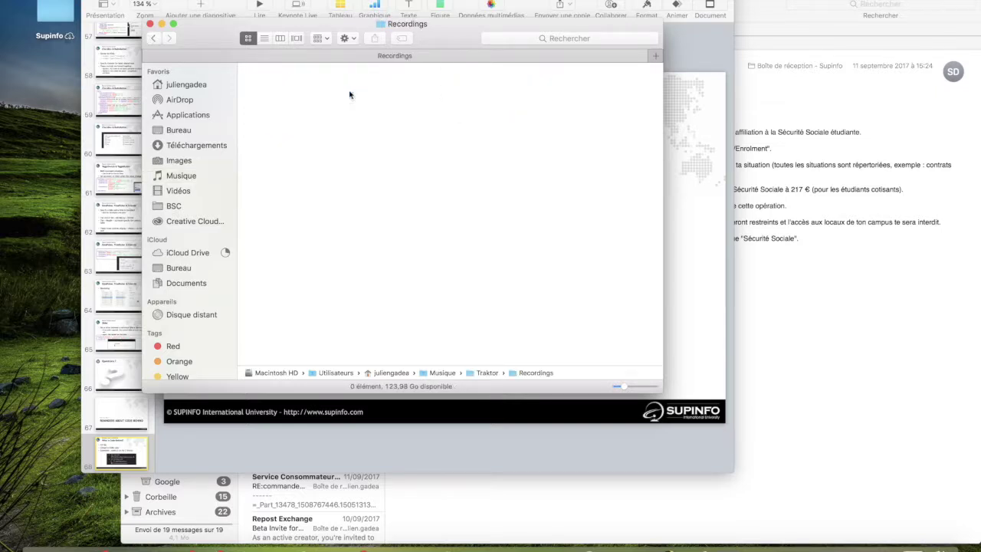
Try to open the recording 2017-09-22_16h10m58.wav from the Recordings folder in Traktor.
{"action": "left_click", "coordinate": [472, 167]}
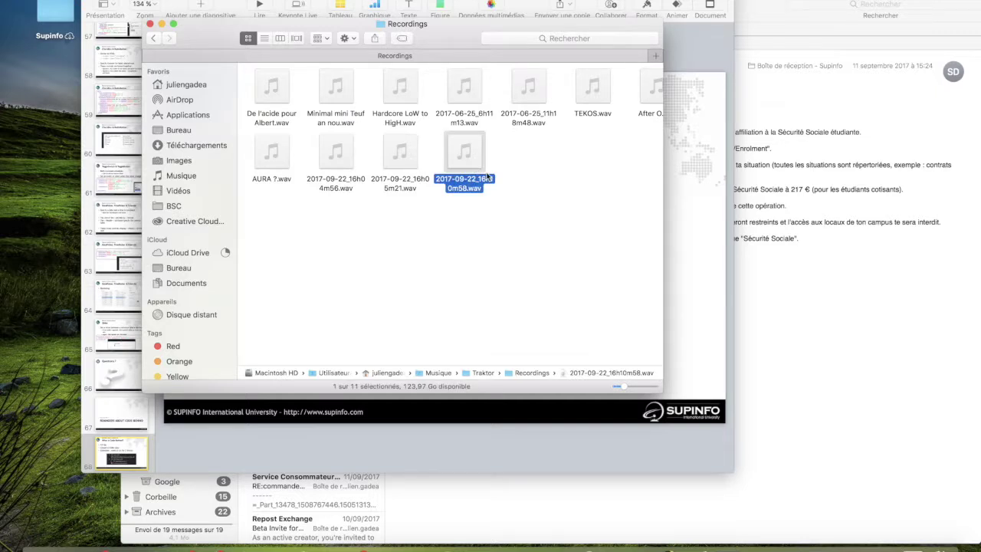
{"action": "left_click_drag", "start_coordinate": [465, 153], "coordinate": [713, 542]}
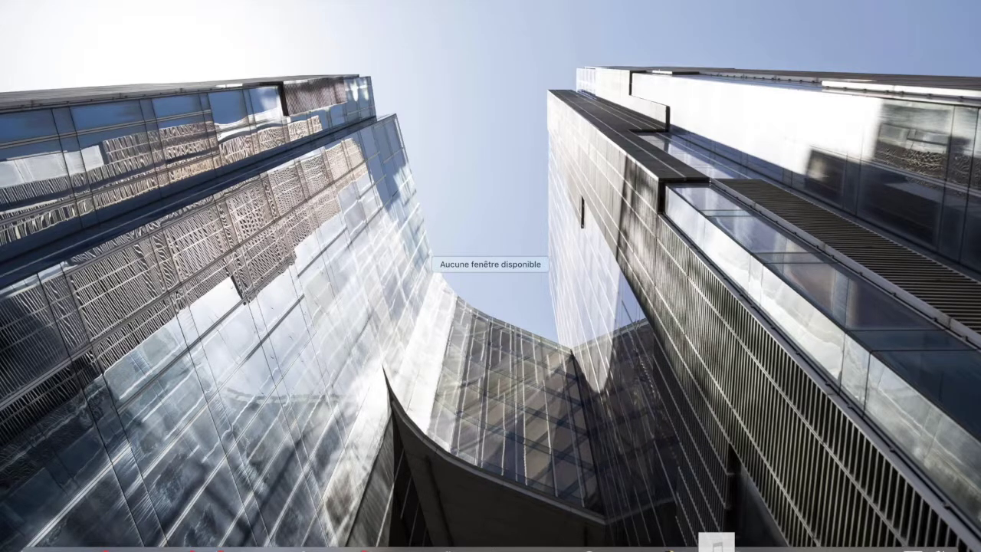
{"action": "left_click_drag", "start_coordinate": [713, 541], "coordinate": [713, 541]}
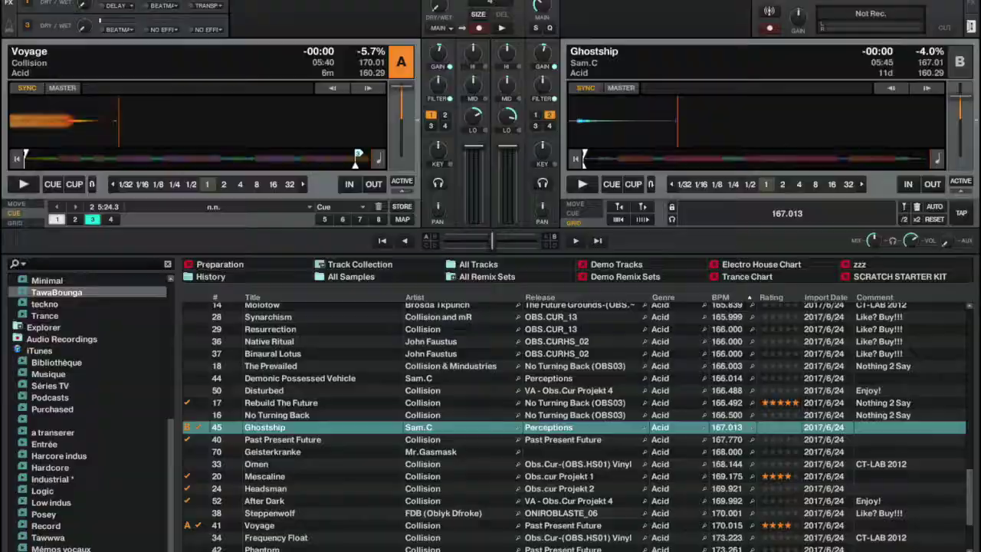
Return to the desktop with the Recordings folder and bring up the screen recorder's commands.
{"action": "key", "text": "ctrl+Up"}
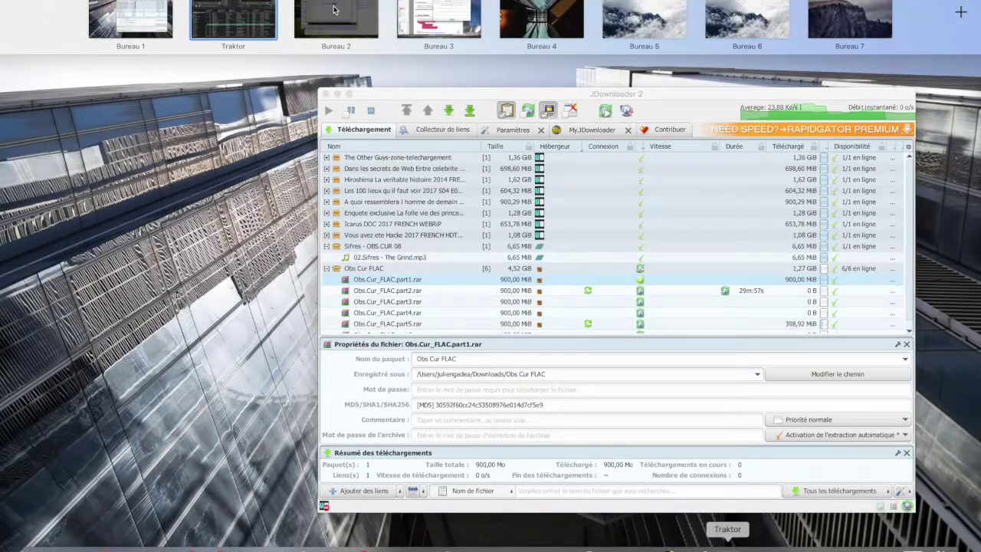
{"action": "left_click", "coordinate": [333, 9]}
{"action": "right_click", "coordinate": [759, 544]}
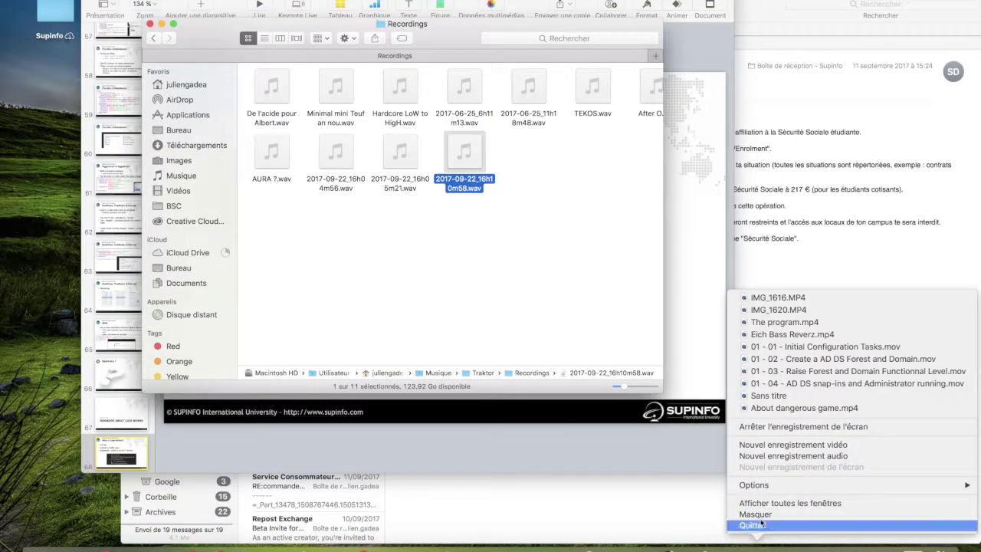